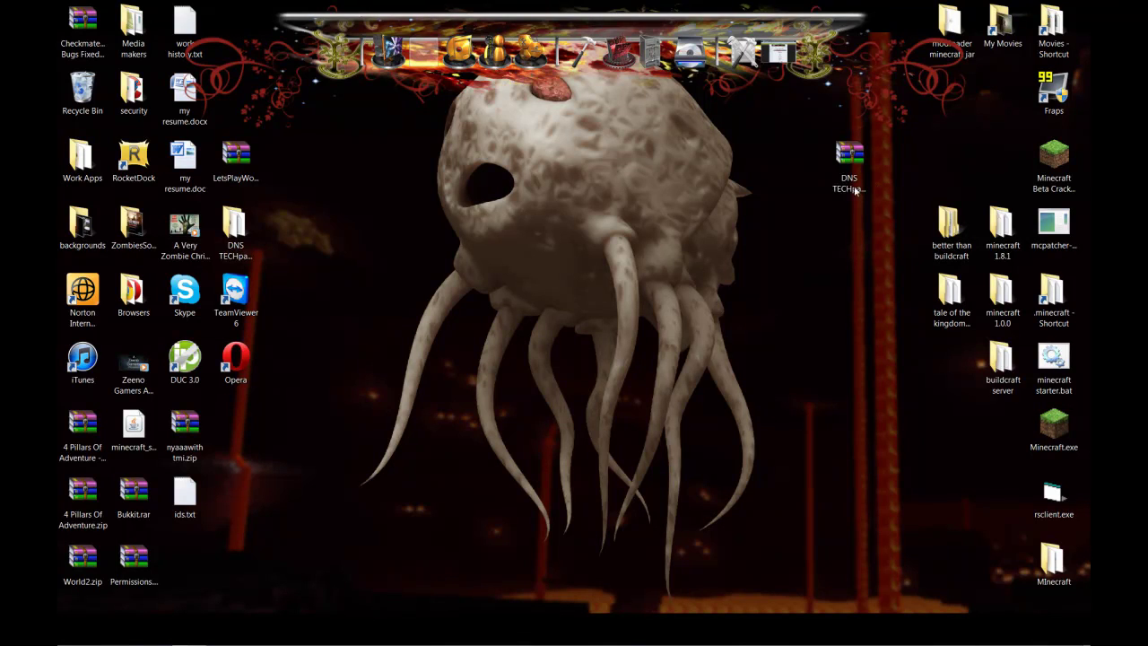
Step: Review the mods list, install instructions and download link in the DNS TechPack v1.0 forum topic in the browser, and close the browser
{"action": "left_click", "coordinate": [862, 165]}
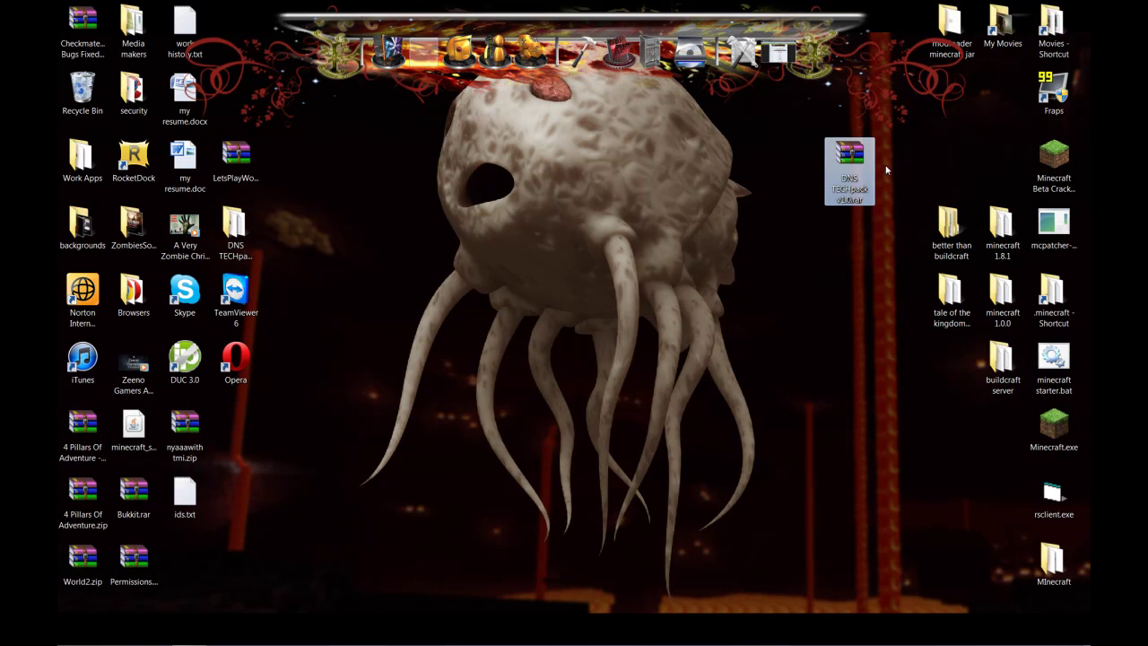
{"action": "left_click", "coordinate": [772, 65]}
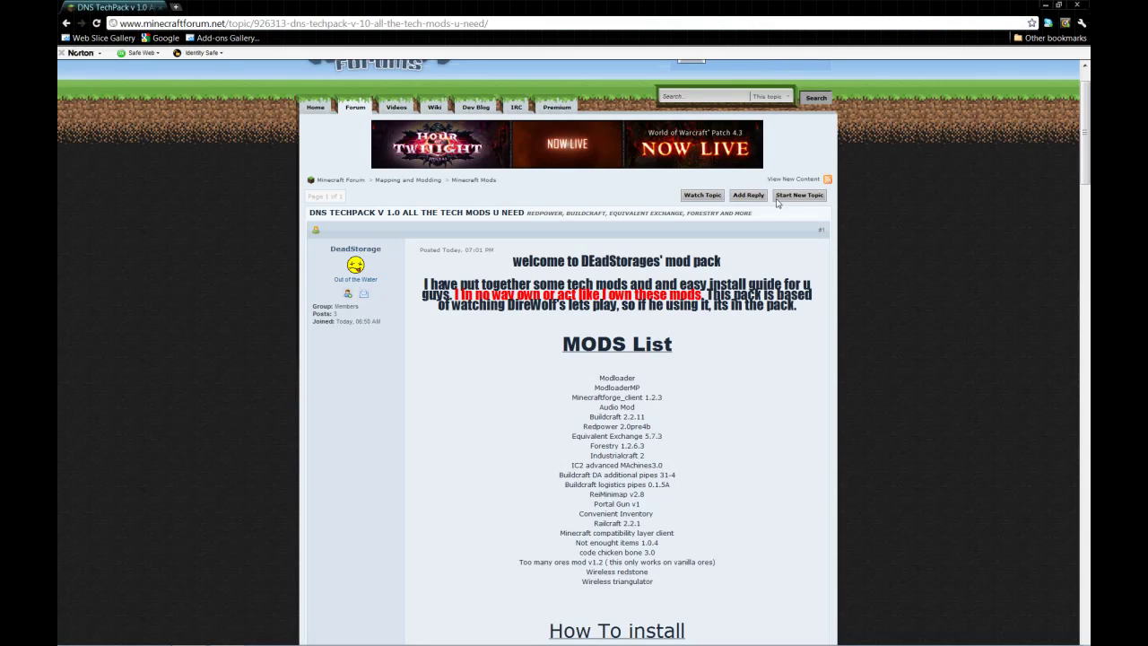
{"action": "scroll", "coordinate": [791, 207], "scroll_direction": "down", "scroll_amount": 1}
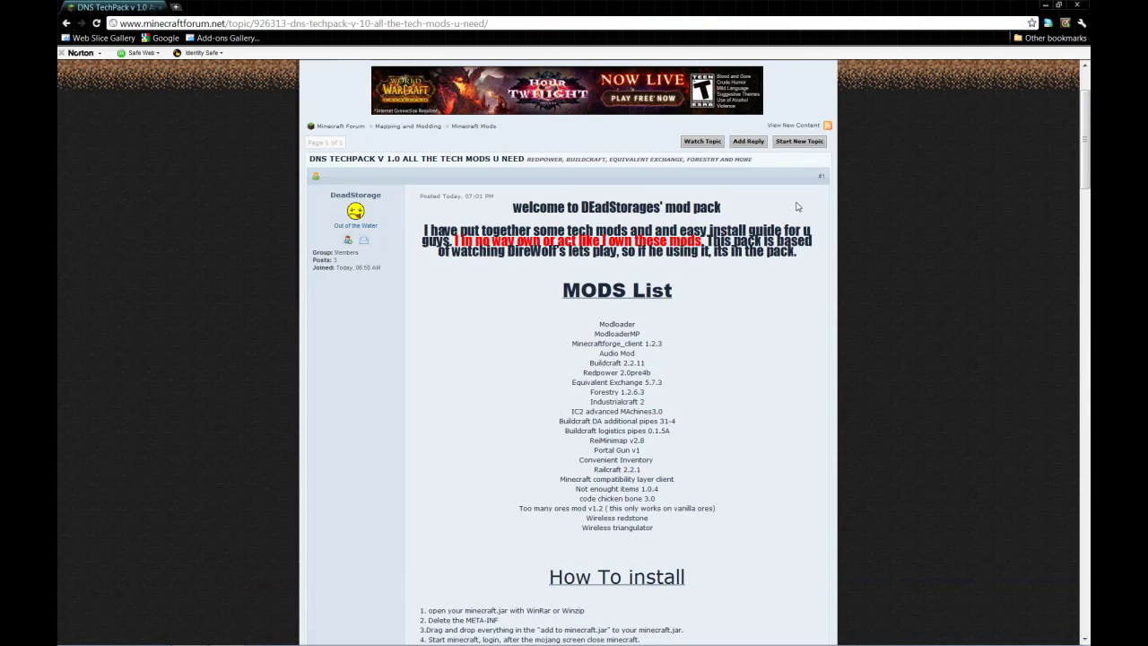
{"action": "scroll", "coordinate": [804, 207], "scroll_direction": "down", "scroll_amount": 1}
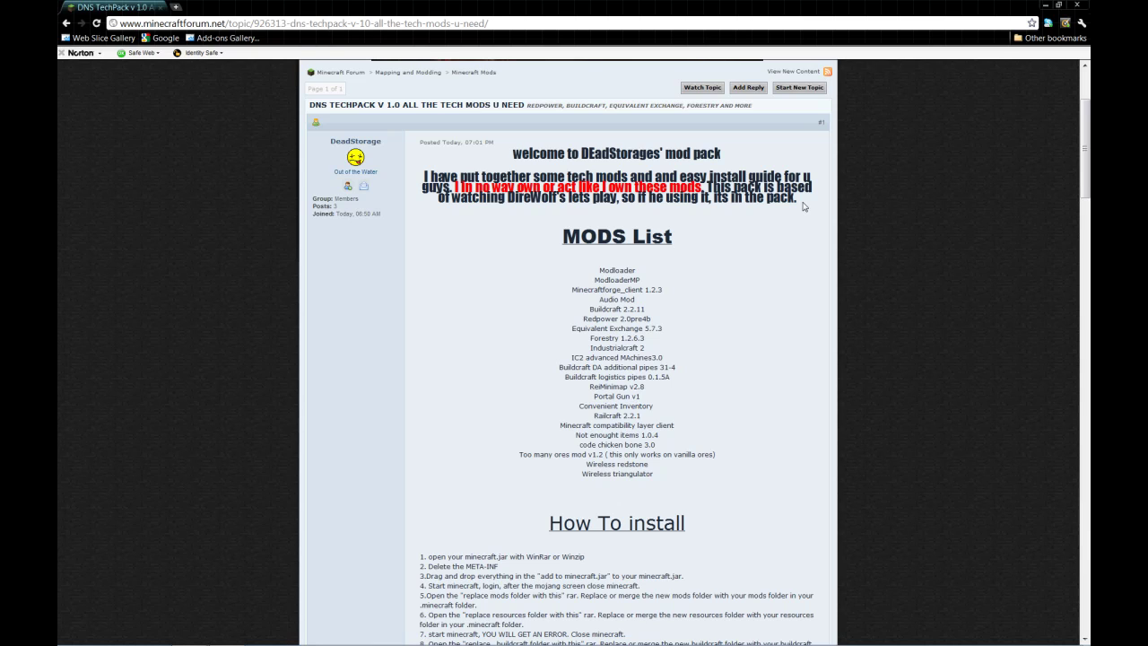
{"action": "scroll", "coordinate": [805, 251], "scroll_direction": "down", "scroll_amount": 2}
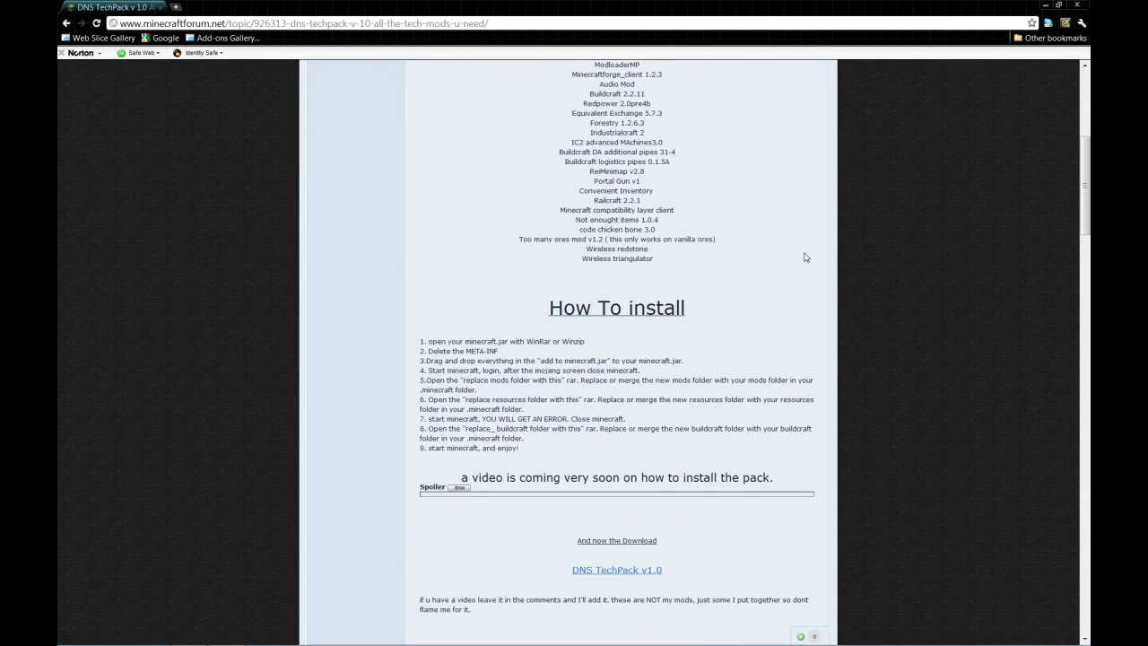
{"action": "scroll", "coordinate": [805, 258], "scroll_direction": "down", "scroll_amount": 4}
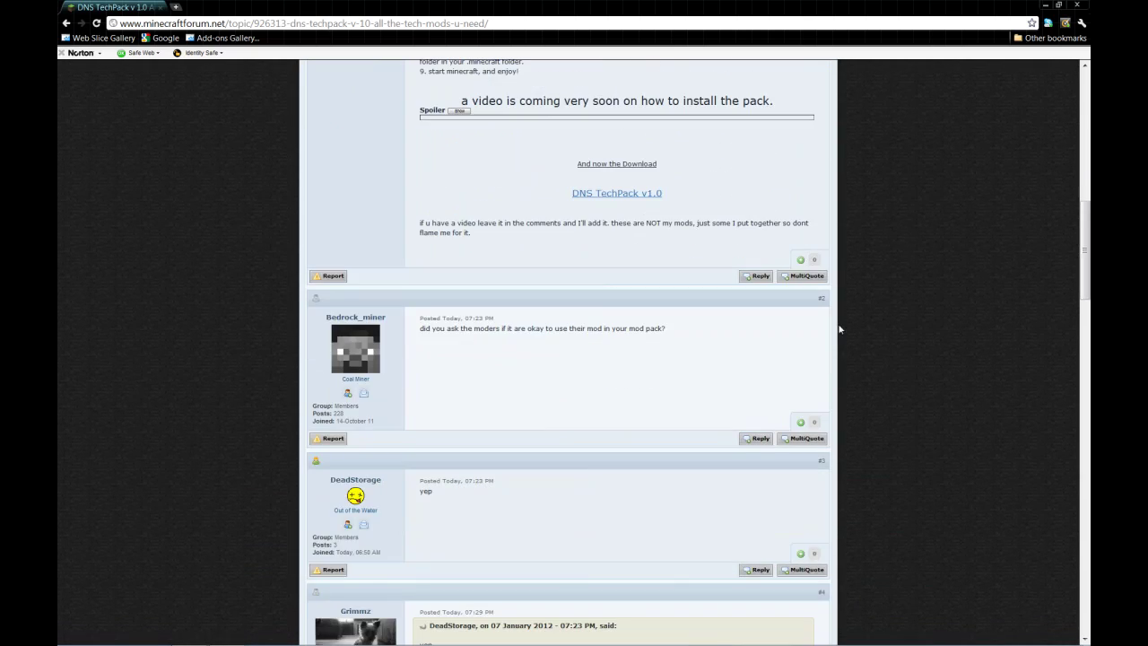
{"action": "scroll", "coordinate": [840, 329], "scroll_direction": "down", "scroll_amount": 1}
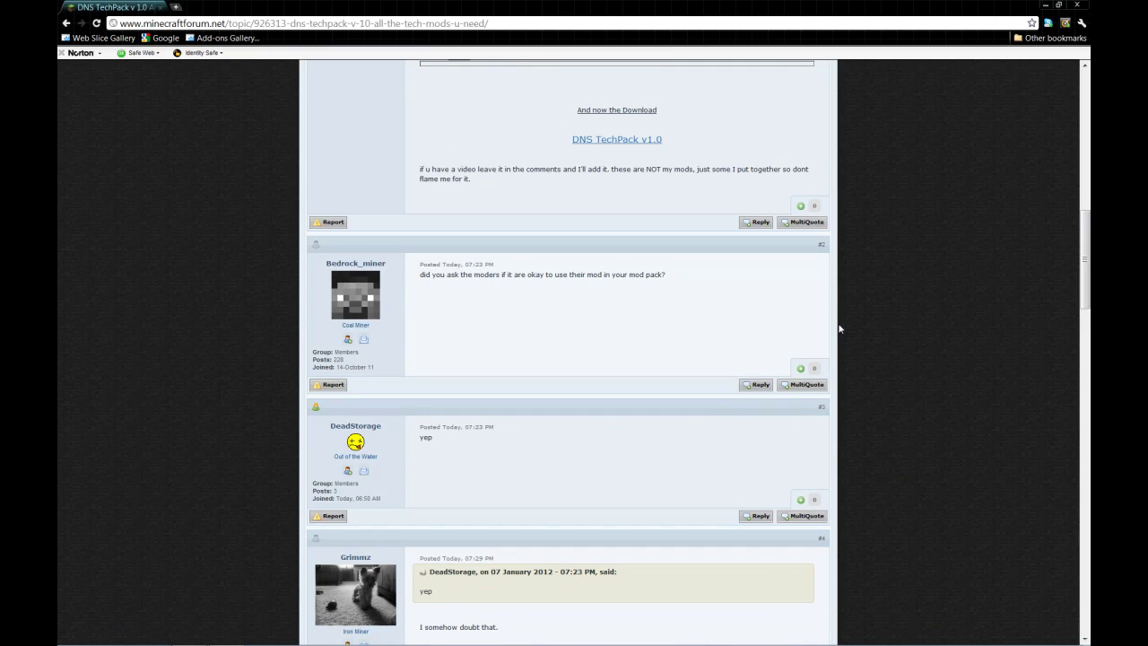
{"action": "scroll", "coordinate": [840, 329], "scroll_direction": "up", "scroll_amount": 3}
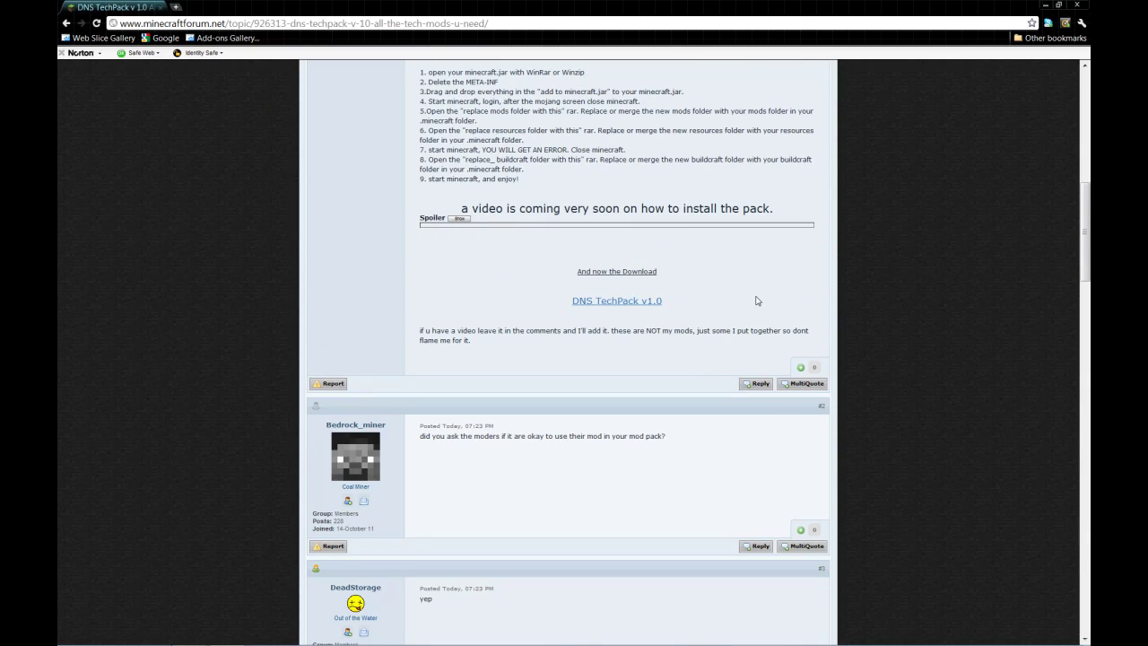
{"action": "scroll", "coordinate": [756, 300], "scroll_direction": "up", "scroll_amount": 2}
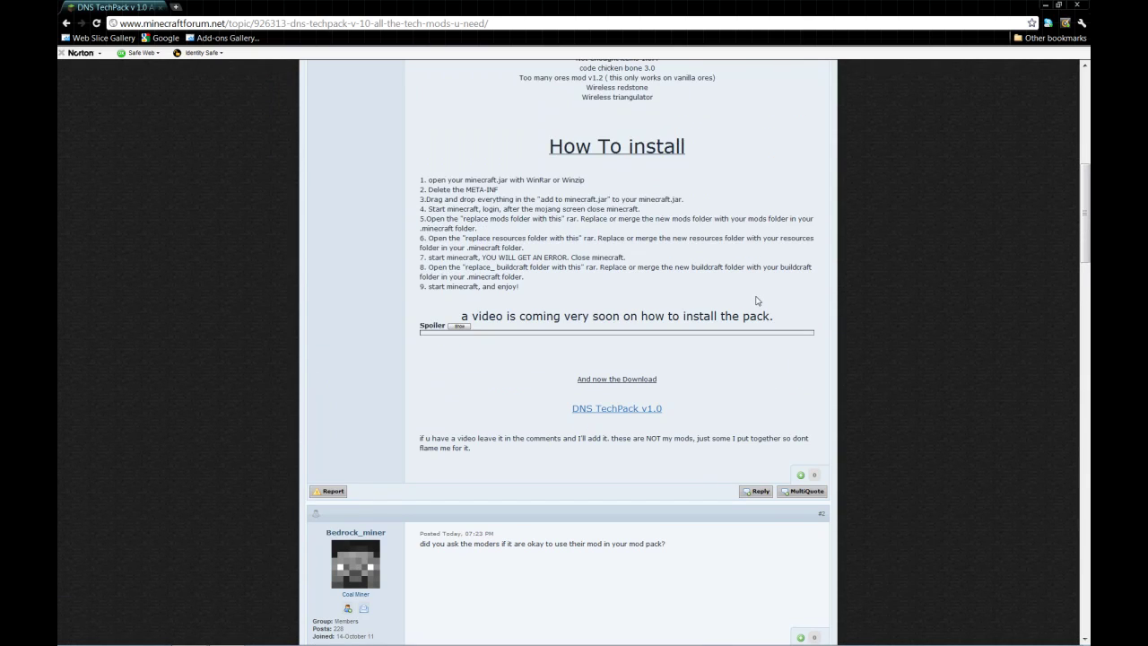
{"action": "scroll", "coordinate": [770, 279], "scroll_direction": "up", "scroll_amount": 10}
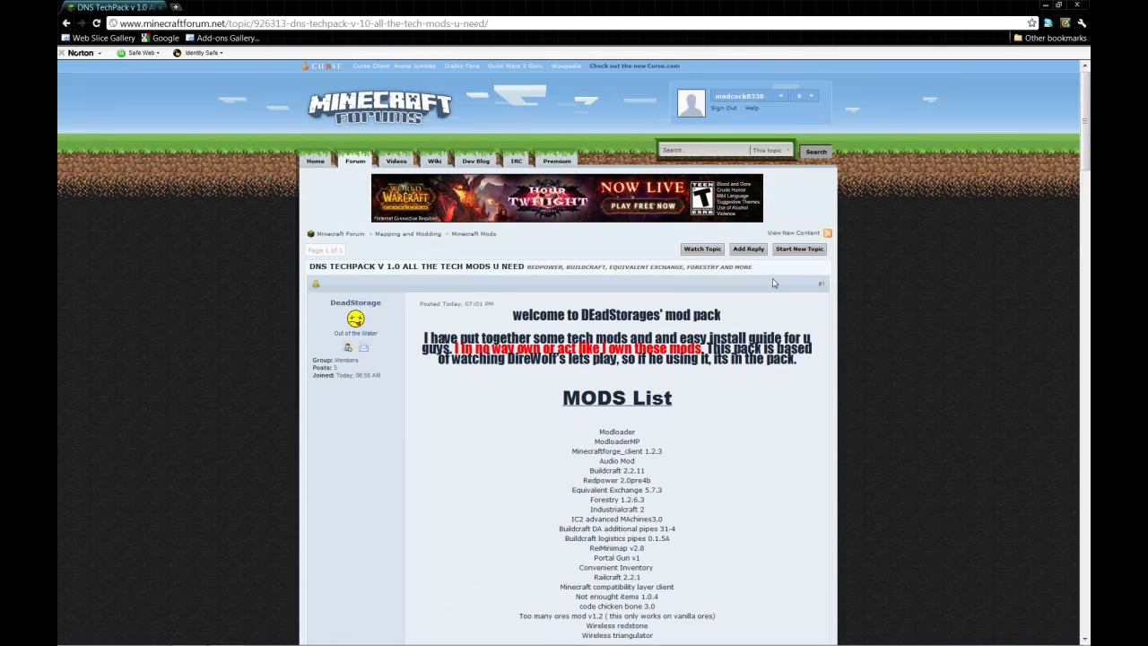
{"action": "scroll", "coordinate": [773, 282], "scroll_direction": "down", "scroll_amount": 1}
{"action": "scroll", "coordinate": [773, 282], "scroll_direction": "down", "scroll_amount": 5}
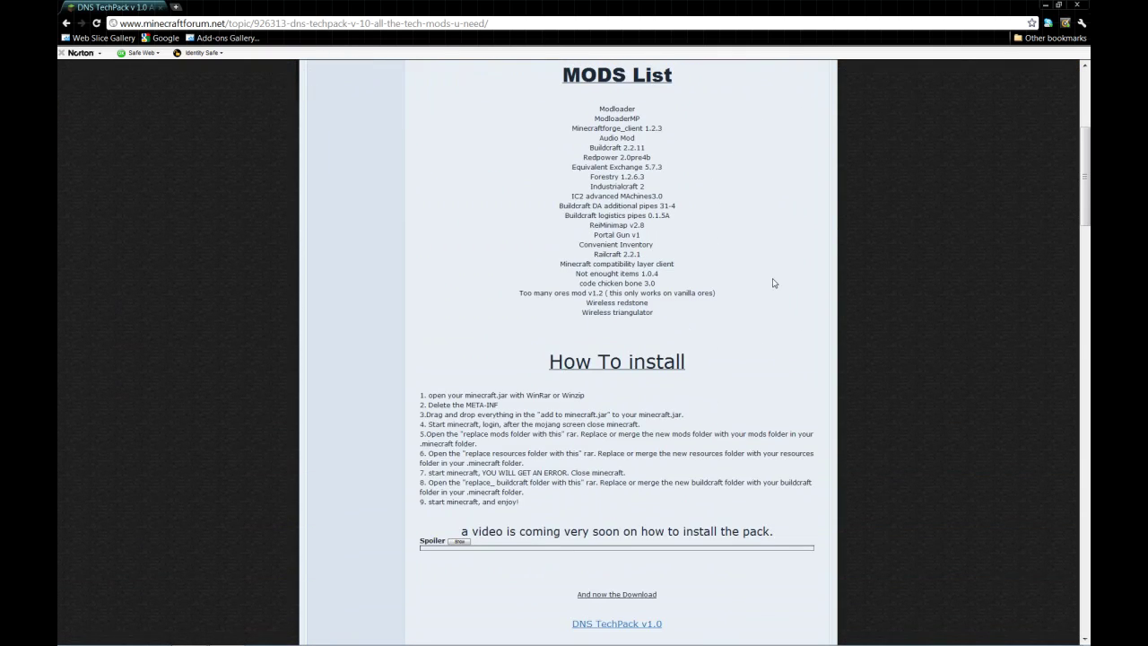
{"action": "scroll", "coordinate": [773, 283], "scroll_direction": "down", "scroll_amount": 3}
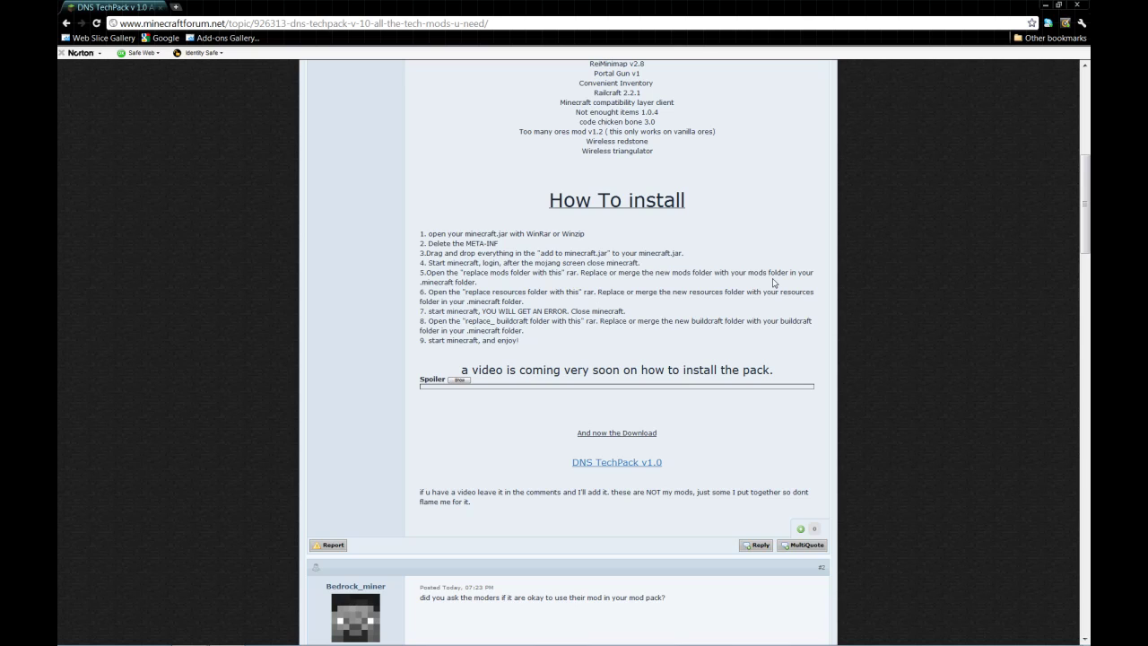
{"action": "scroll", "coordinate": [729, 245], "scroll_direction": "up", "scroll_amount": 3}
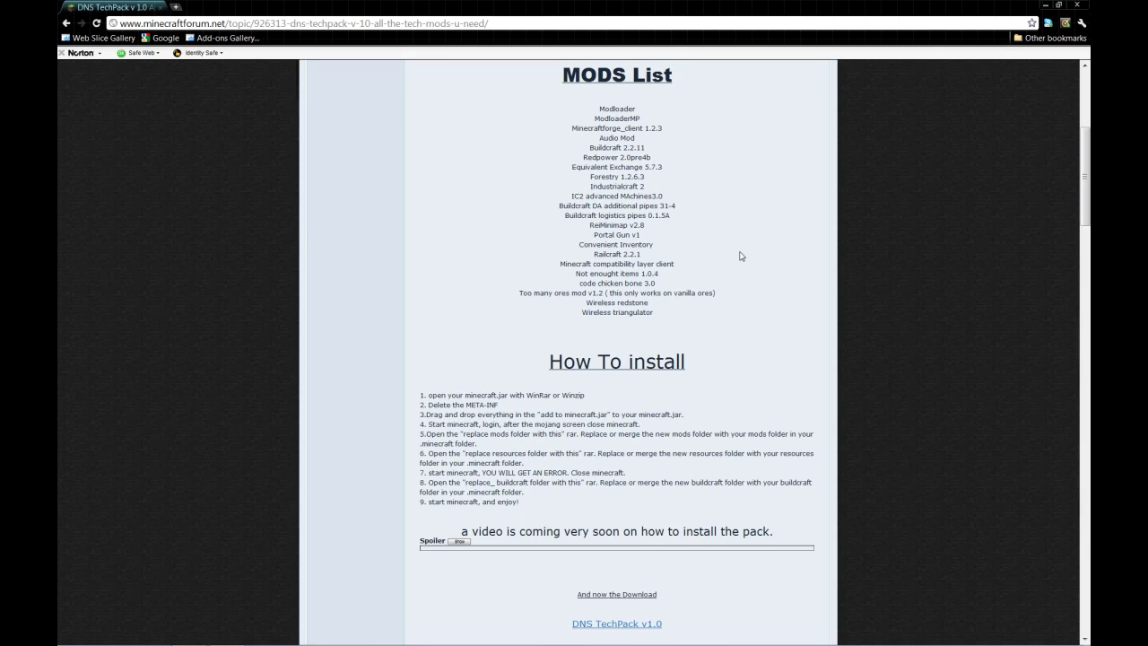
{"action": "left_click", "coordinate": [1079, 7]}
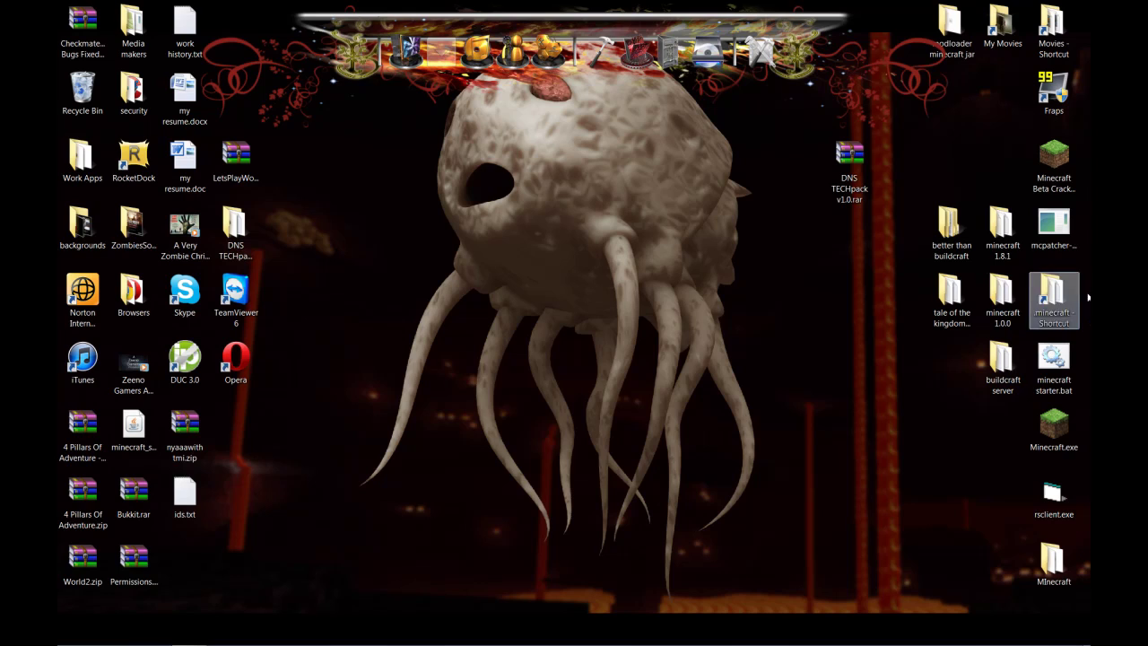
Step: Create a new folder on the desktop named "minecraft backup"
{"action": "right_click", "coordinate": [778, 360]}
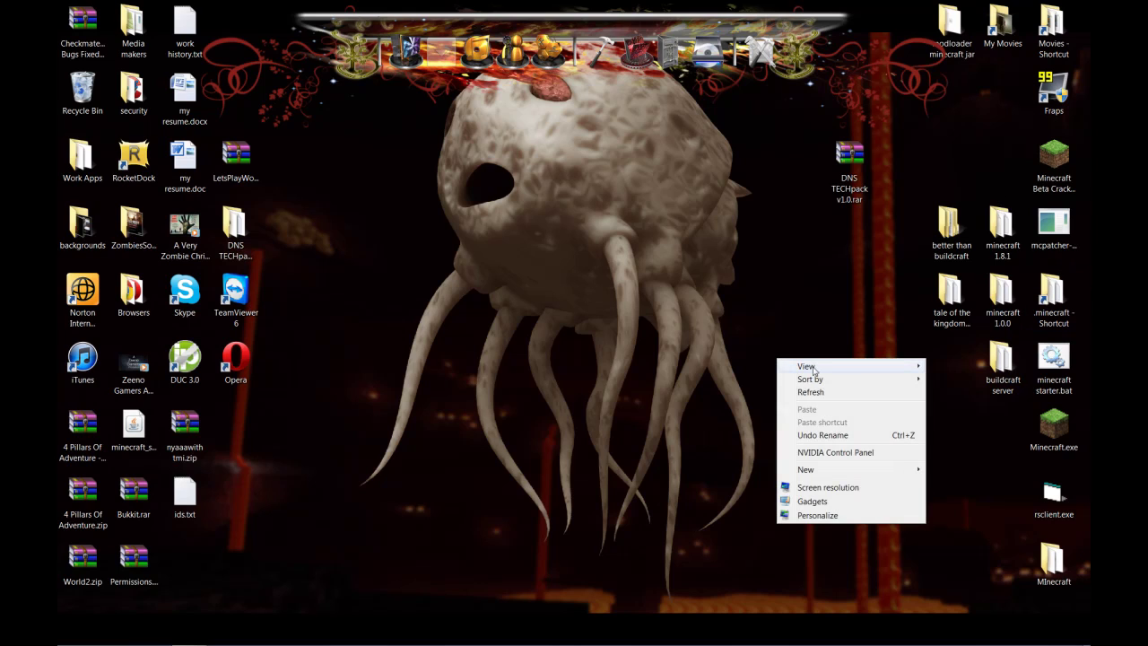
{"action": "mouse_move", "coordinate": [862, 473]}
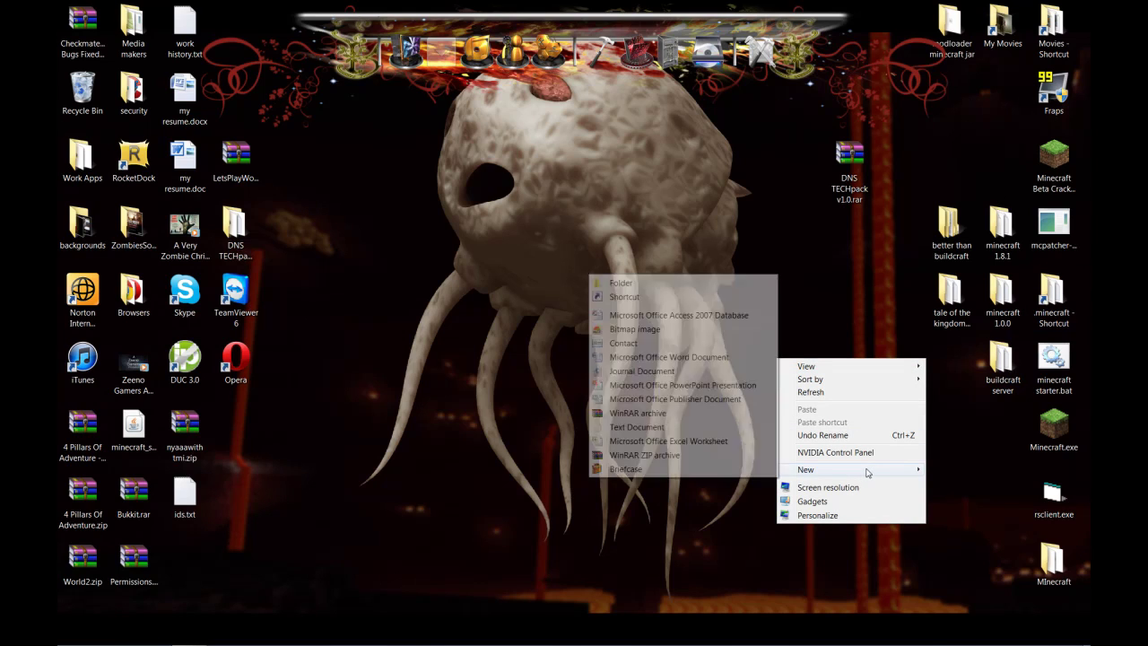
{"action": "left_click", "coordinate": [675, 291]}
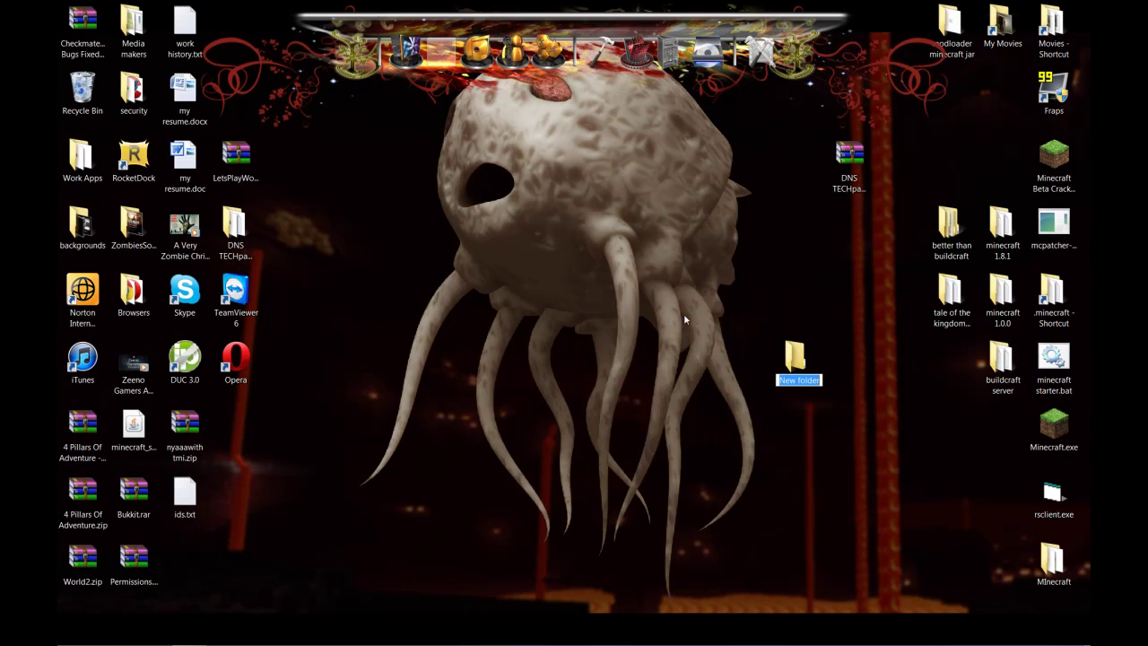
{"action": "type", "text": "minecraft backu"}
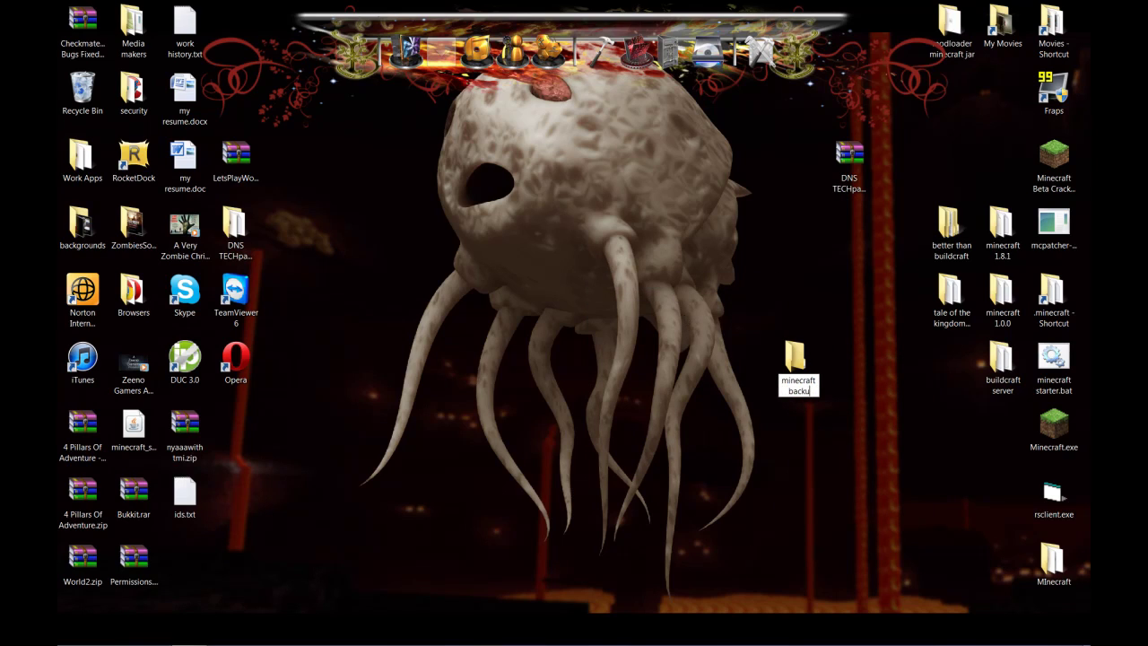
{"action": "type", "text": "p"}
{"action": "key", "text": "Return"}
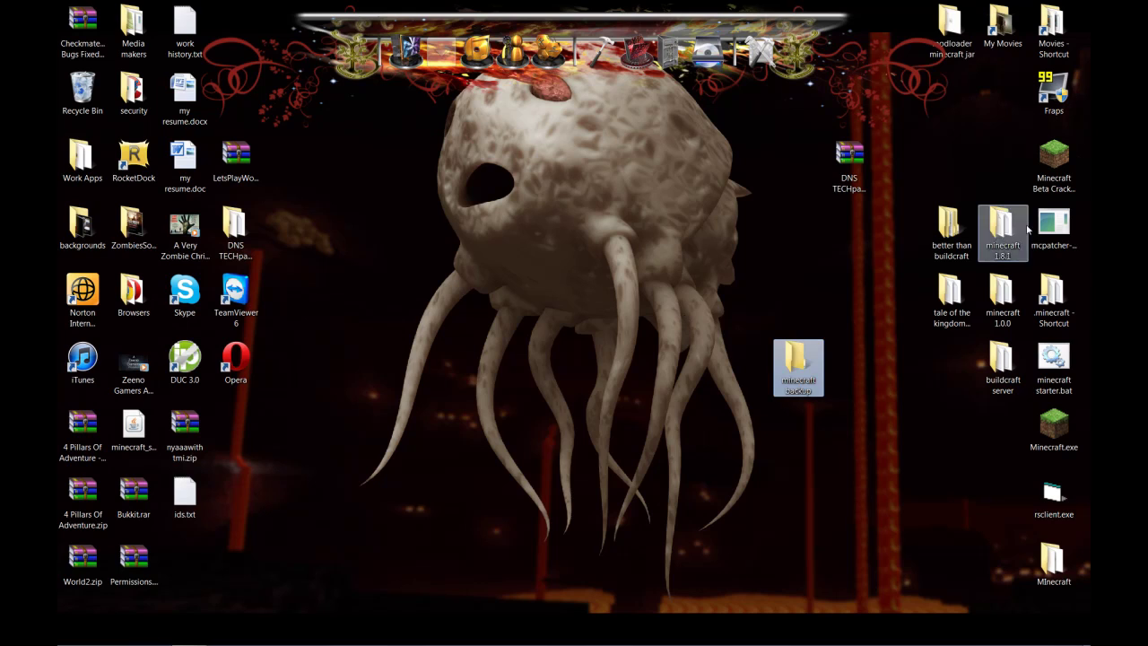
Step: Copy everything in the .minecraft folder into the minecraft backup folder and close the backup folder
{"action": "double_click", "coordinate": [1067, 286]}
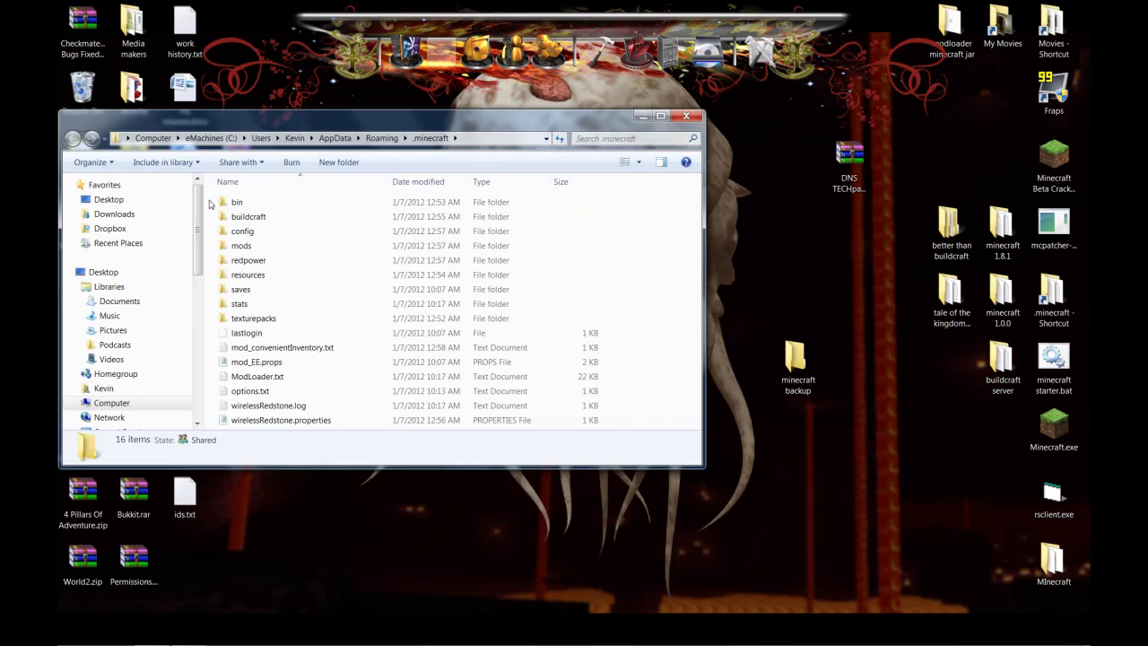
{"action": "left_click_drag", "start_coordinate": [213, 202], "coordinate": [355, 507]}
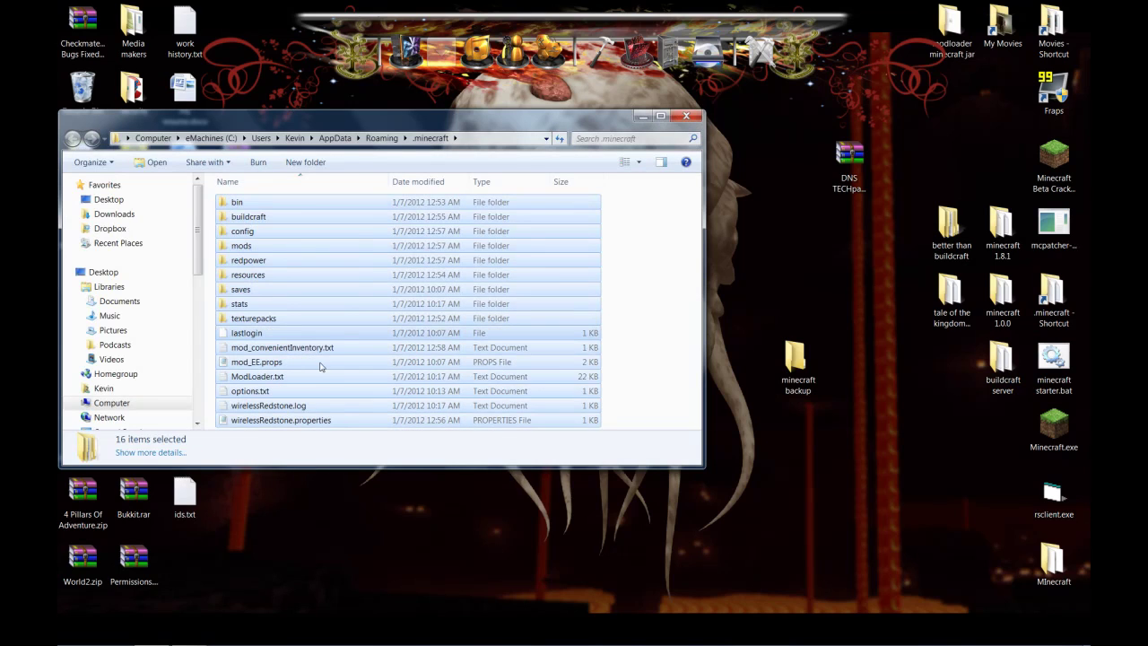
{"action": "right_click", "coordinate": [301, 340]}
{"action": "left_click", "coordinate": [325, 473]}
{"action": "double_click", "coordinate": [795, 363]}
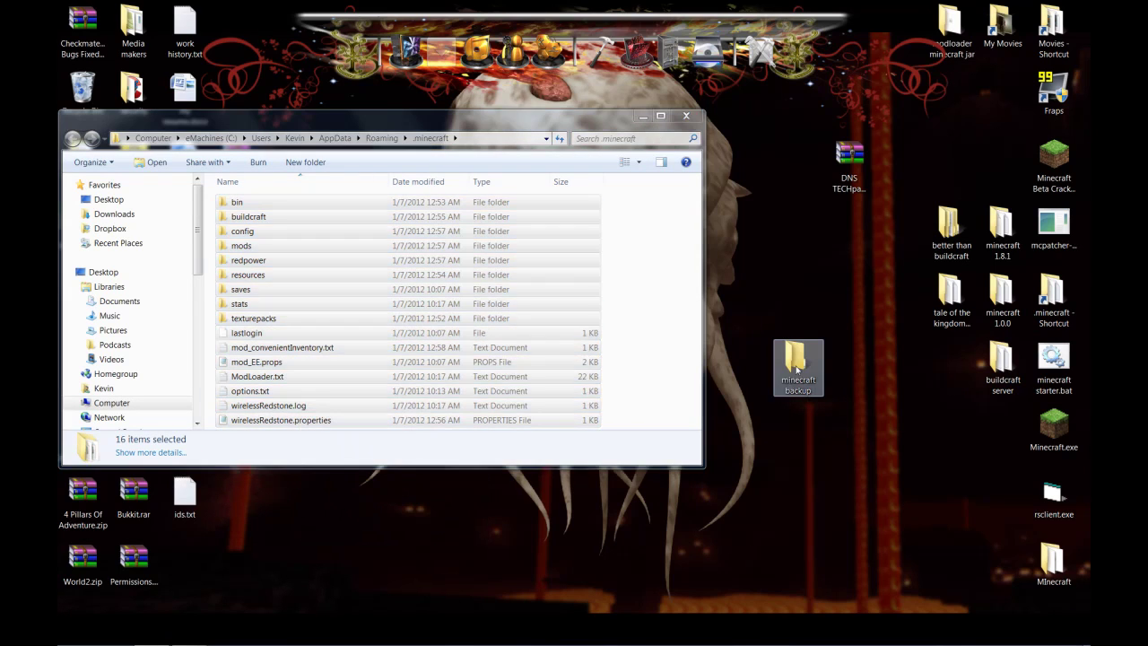
{"action": "right_click", "coordinate": [514, 258]}
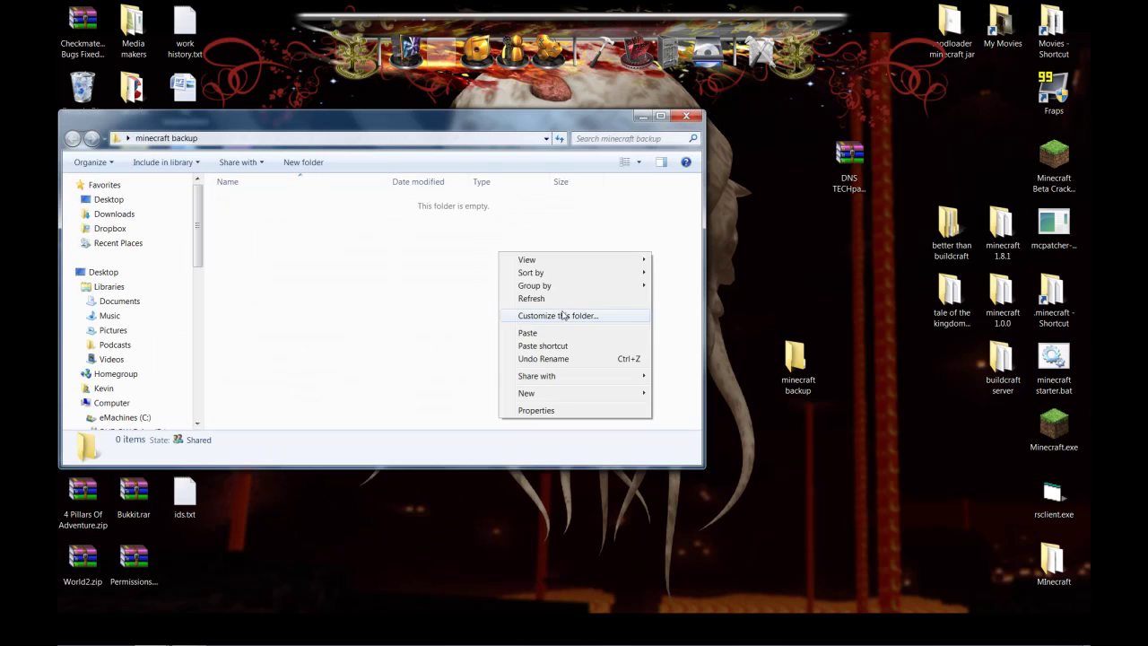
{"action": "left_click", "coordinate": [558, 332]}
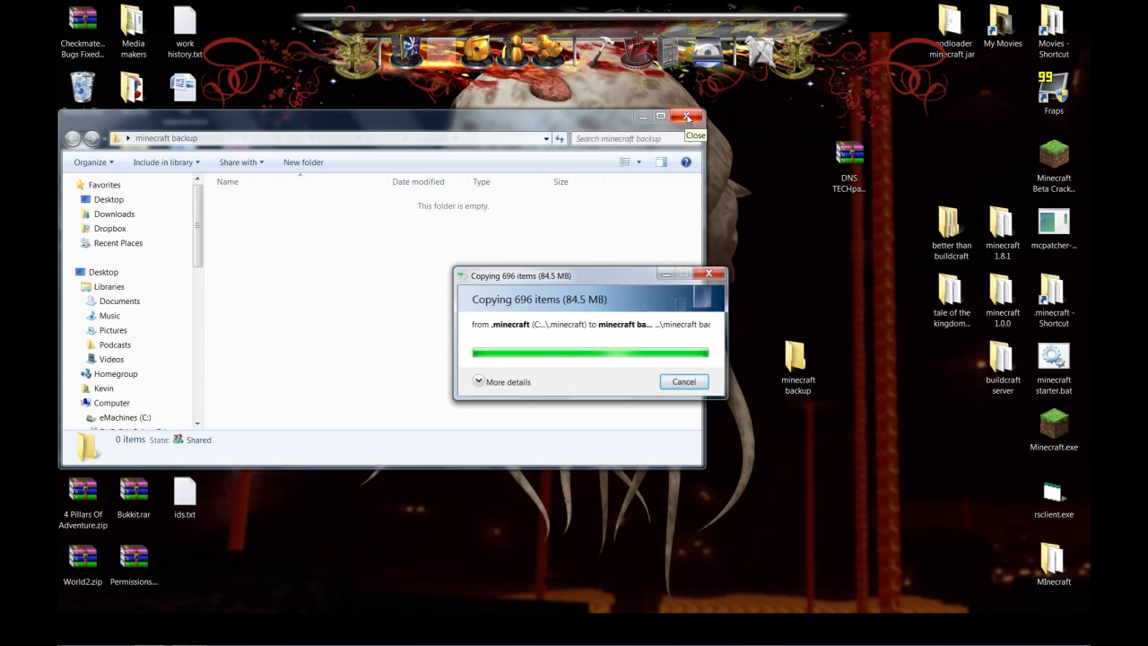
{"action": "left_click", "coordinate": [686, 117]}
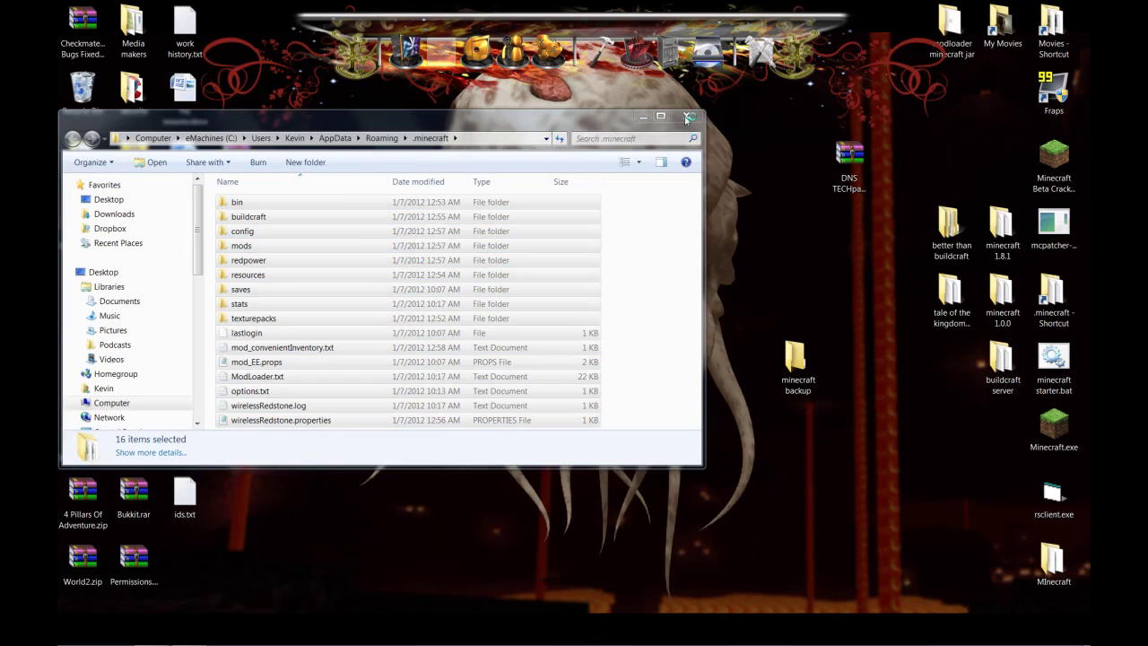
Step: Delete all the files and folders inside .minecraft to the Recycle Bin and close the folder
{"action": "right_click", "coordinate": [280, 250]}
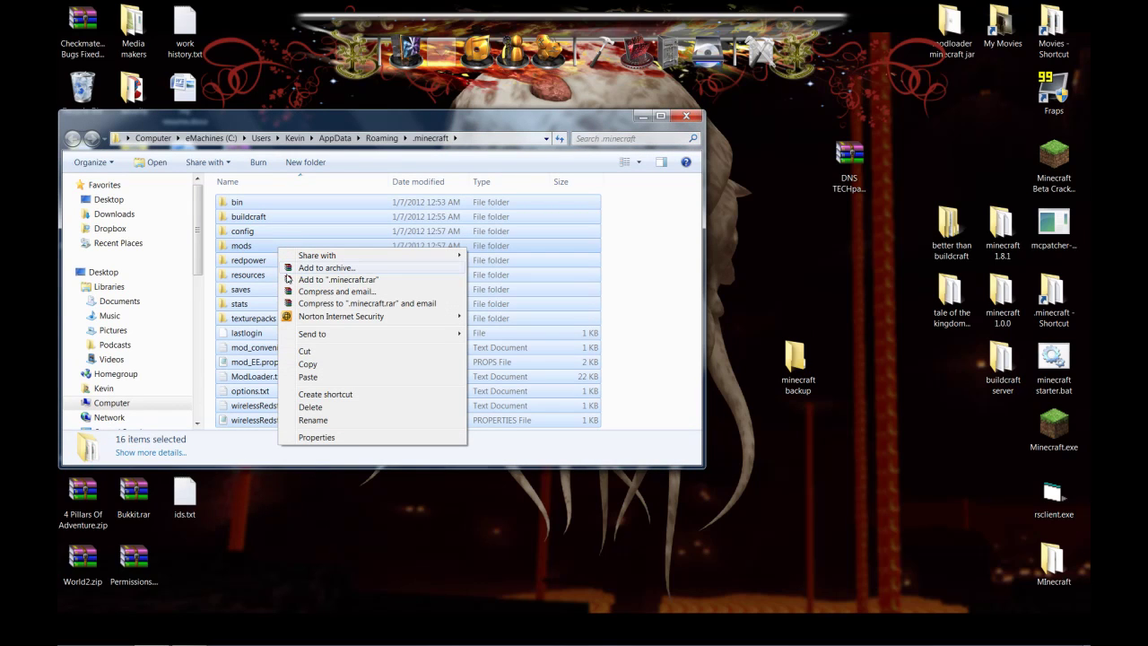
{"action": "left_click", "coordinate": [327, 406]}
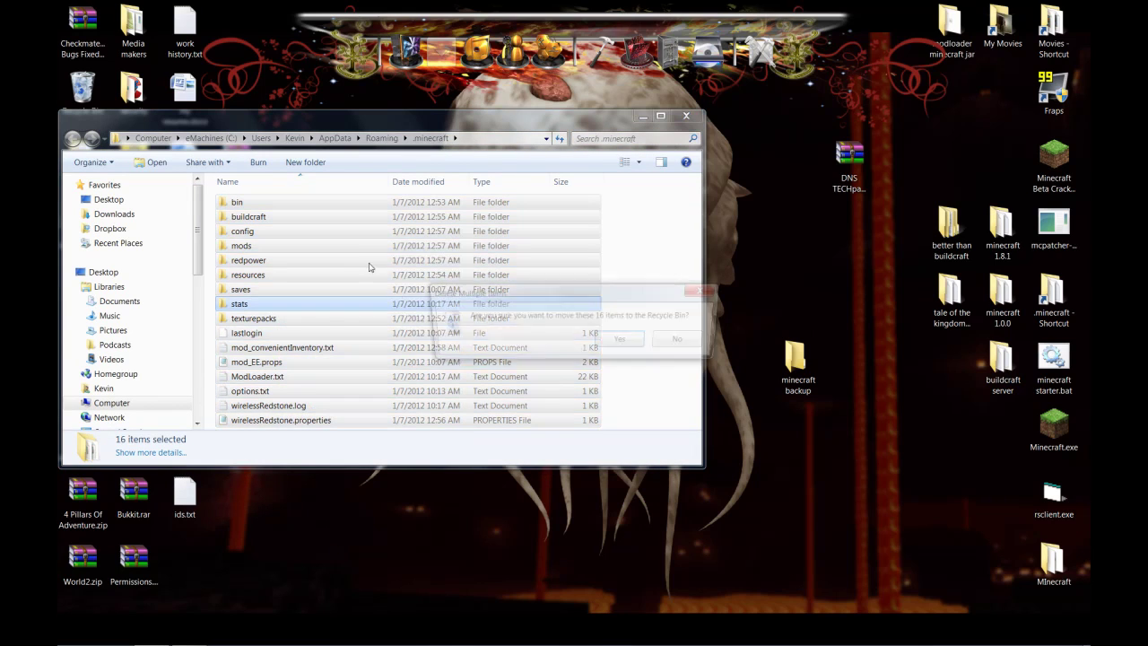
{"action": "left_click", "coordinate": [622, 340]}
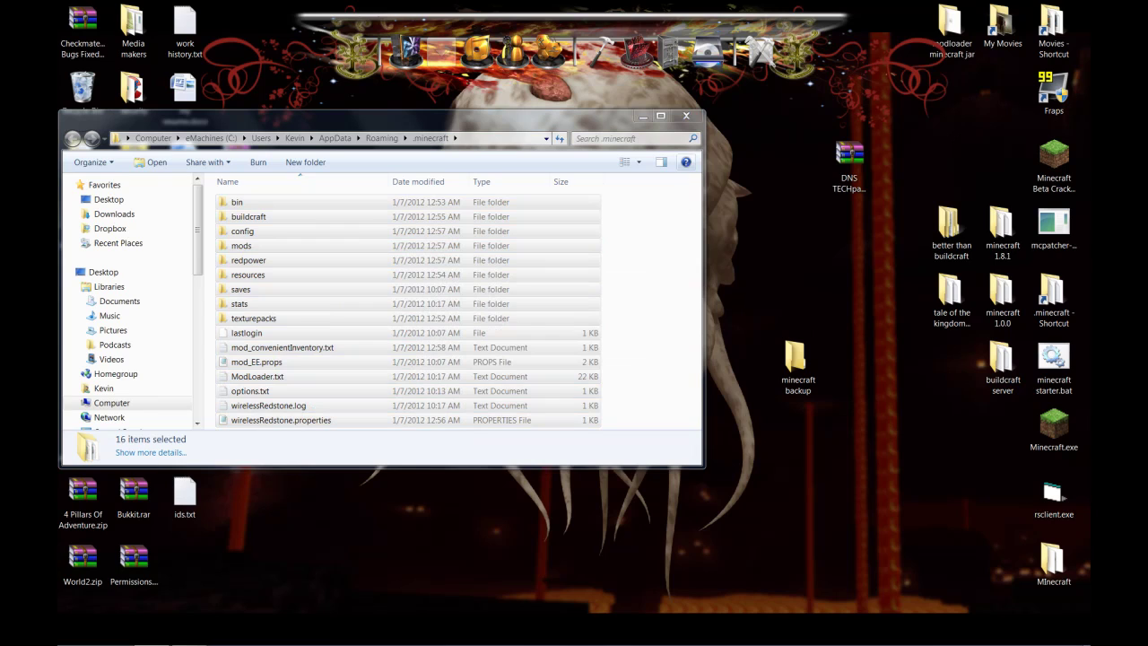
{"action": "left_click", "coordinate": [684, 119]}
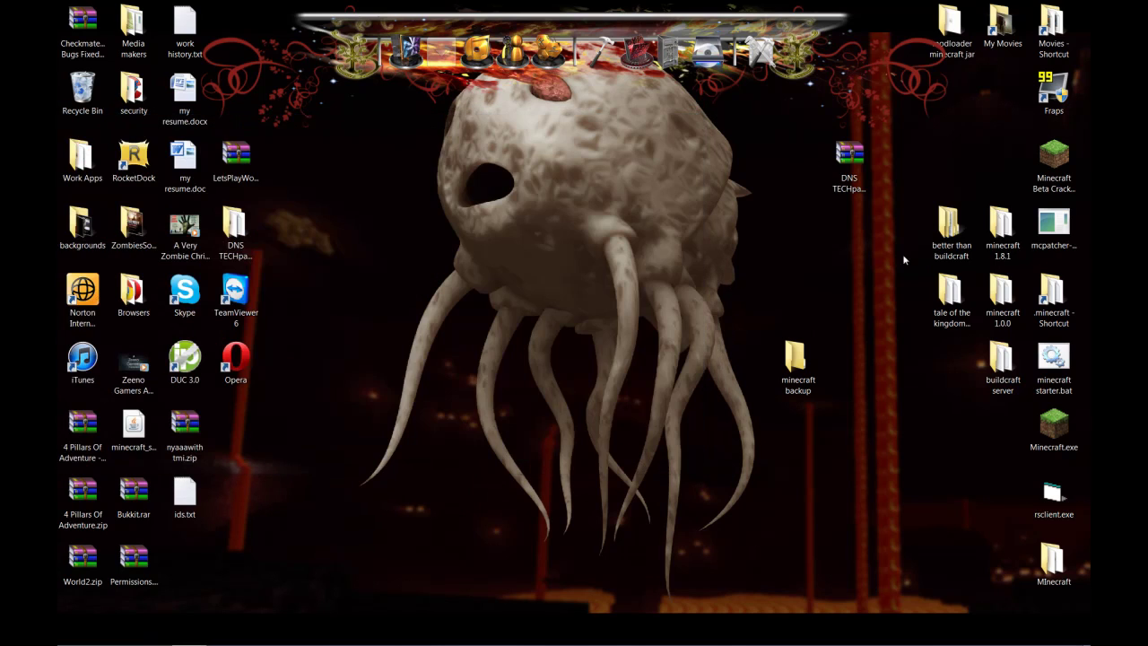
Step: Launch Minecraft.exe, log in with the account username and password, and close the game once its main menu loads
{"action": "double_click", "coordinate": [1053, 427]}
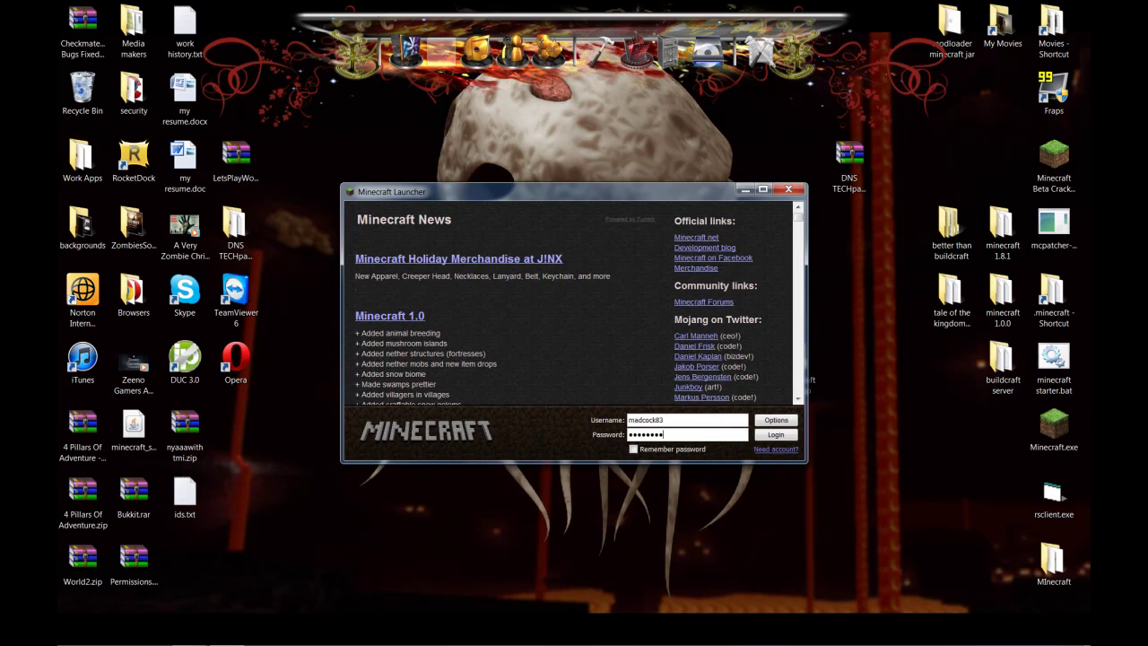
{"action": "left_click", "coordinate": [768, 436]}
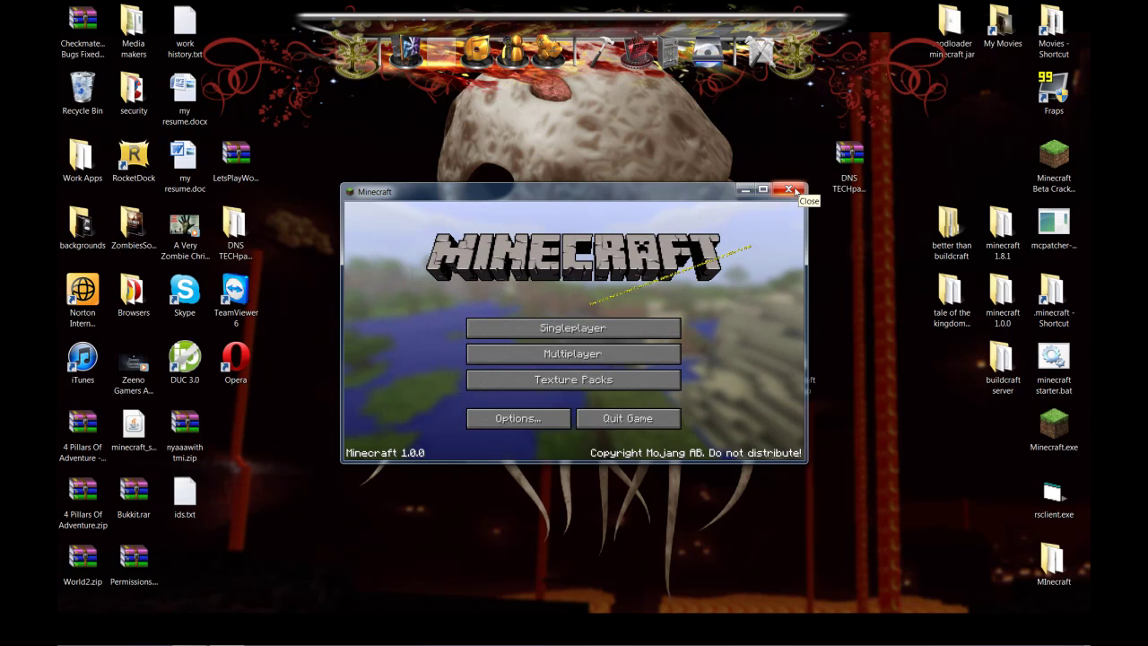
{"action": "left_click", "coordinate": [793, 191]}
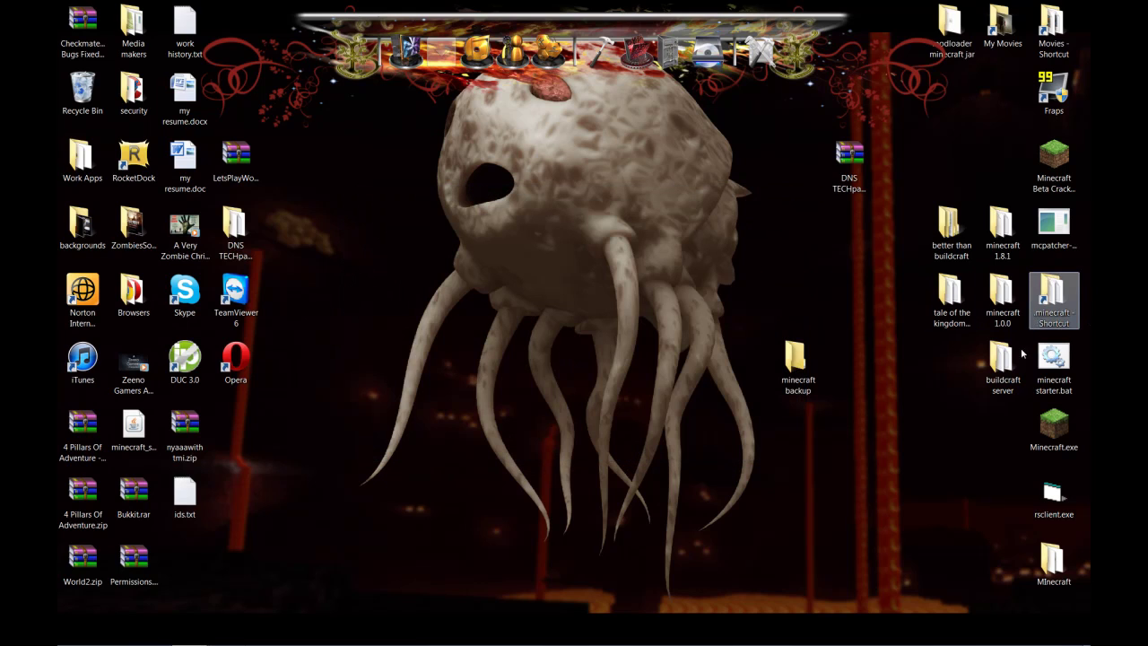
Step: Open minecraft.jar from the bin folder inside .minecraft with WinRAR archiver
{"action": "double_click", "coordinate": [1047, 309]}
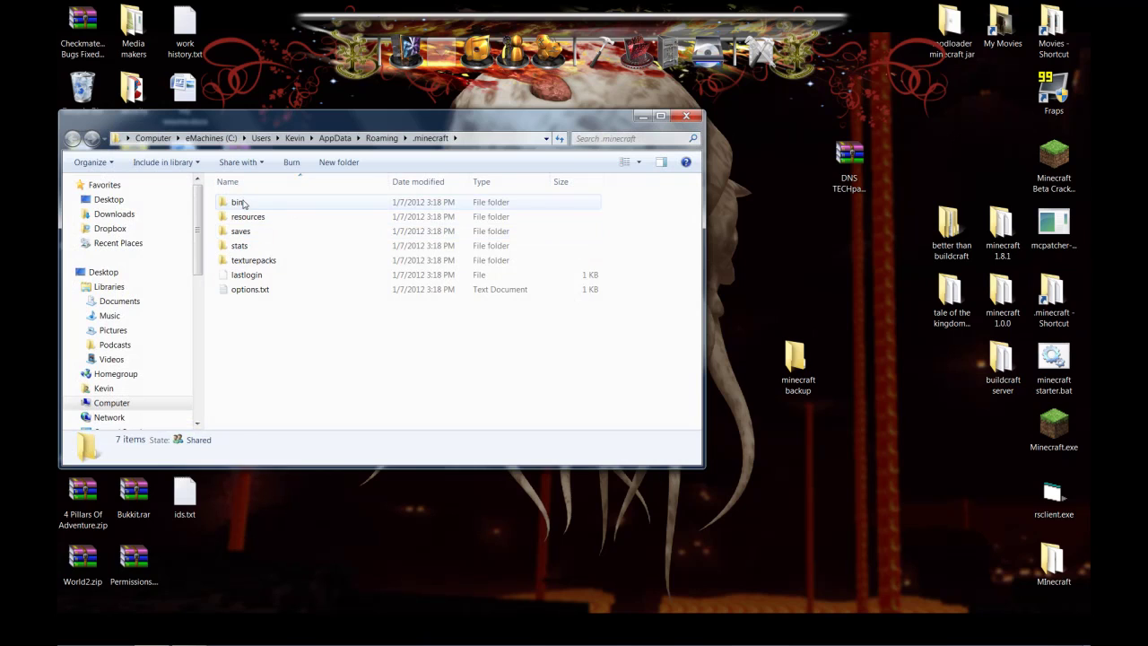
{"action": "double_click", "coordinate": [238, 203]}
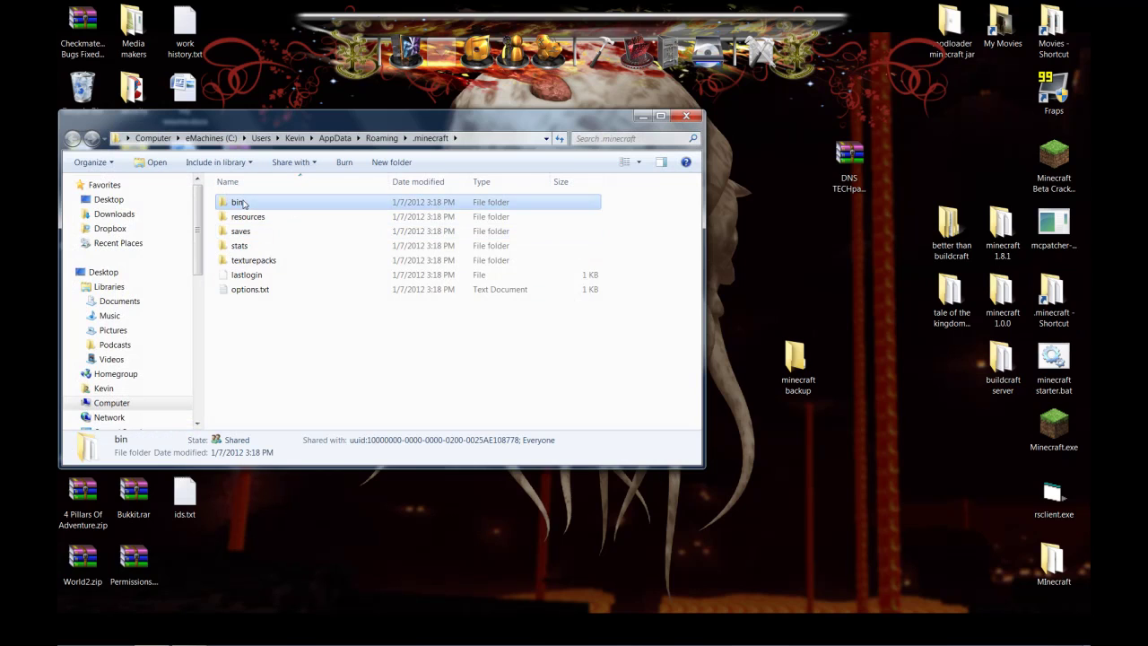
{"action": "right_click", "coordinate": [256, 275]}
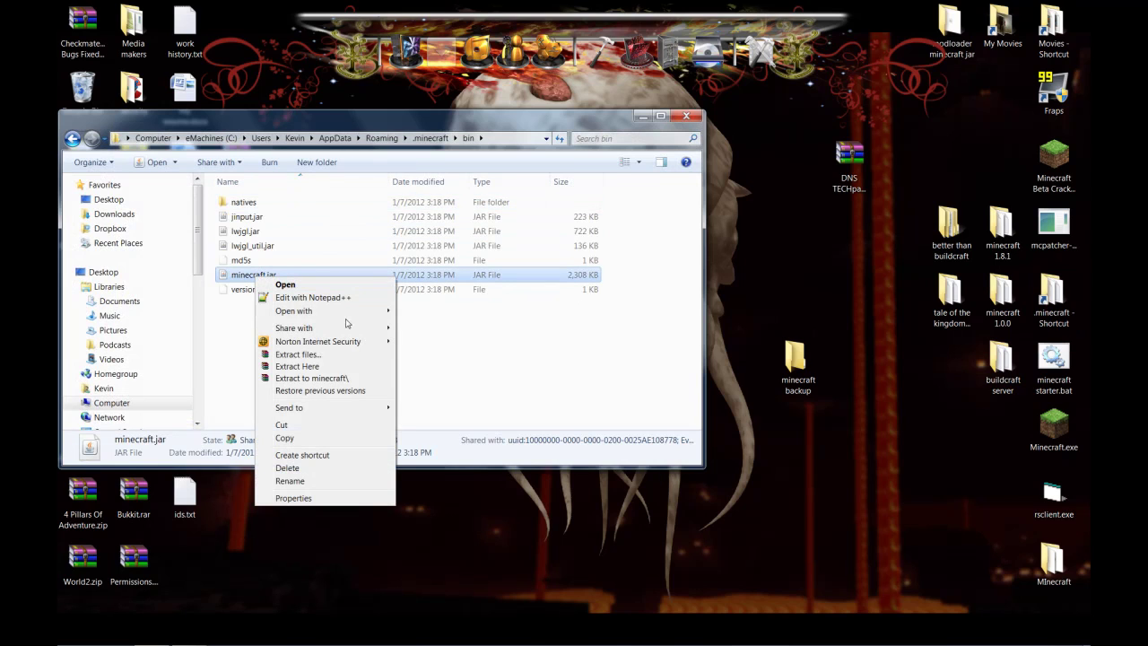
{"action": "mouse_move", "coordinate": [363, 311]}
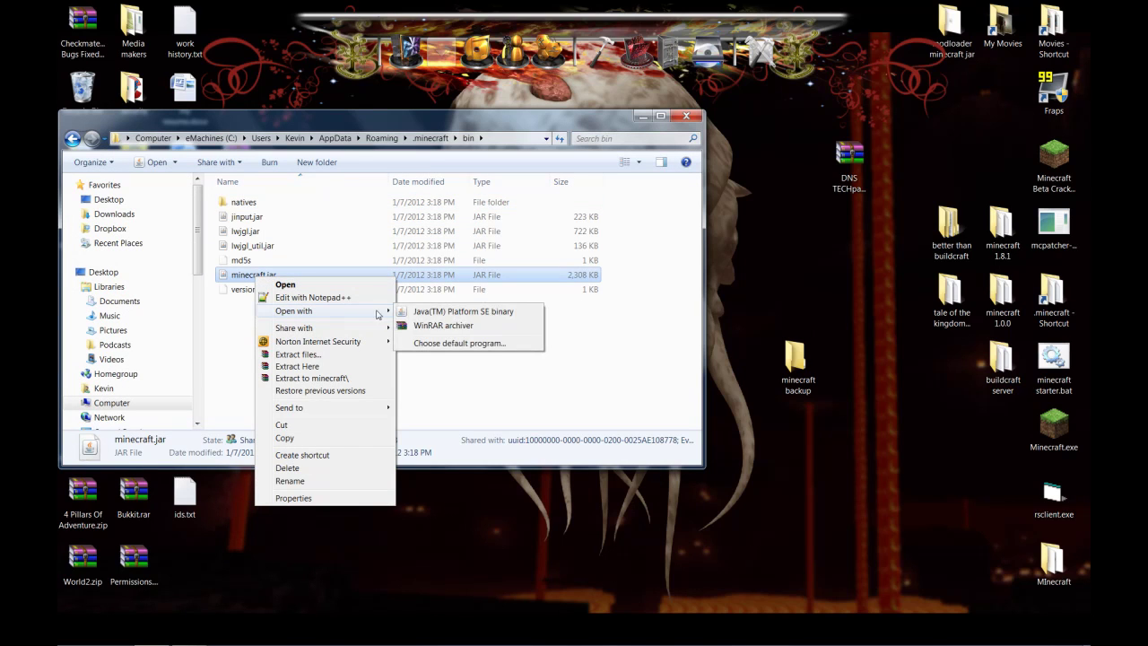
{"action": "left_click", "coordinate": [440, 326]}
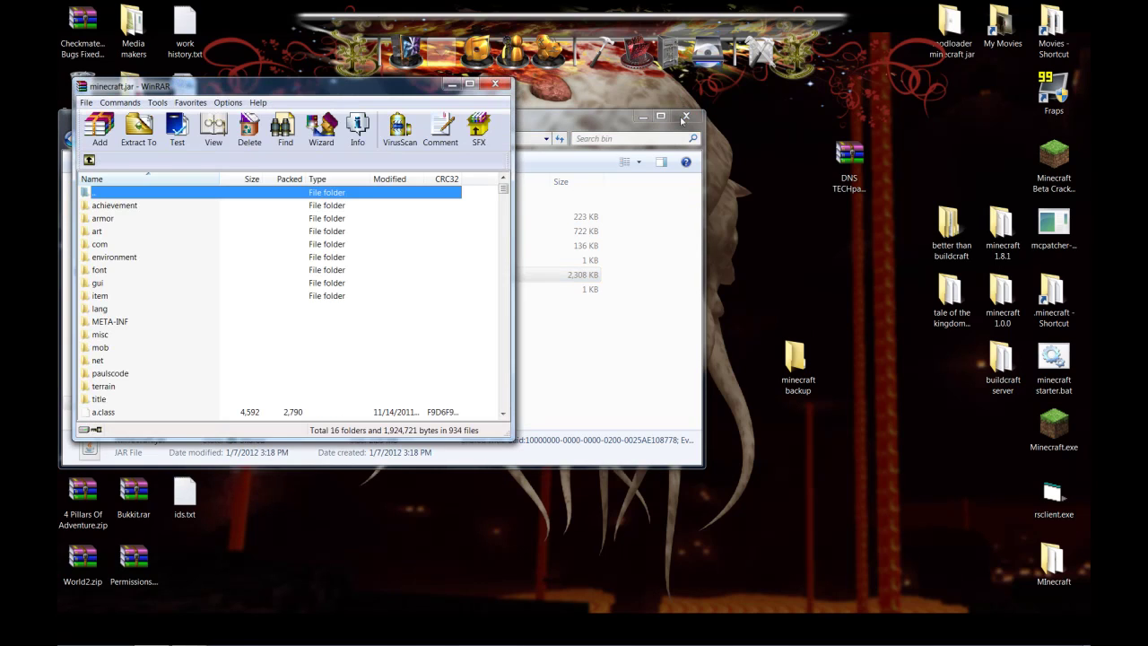
Step: Delete the META-INF folder from the minecraft.jar archive
{"action": "left_click", "coordinate": [109, 321]}
{"action": "right_click", "coordinate": [126, 323]}
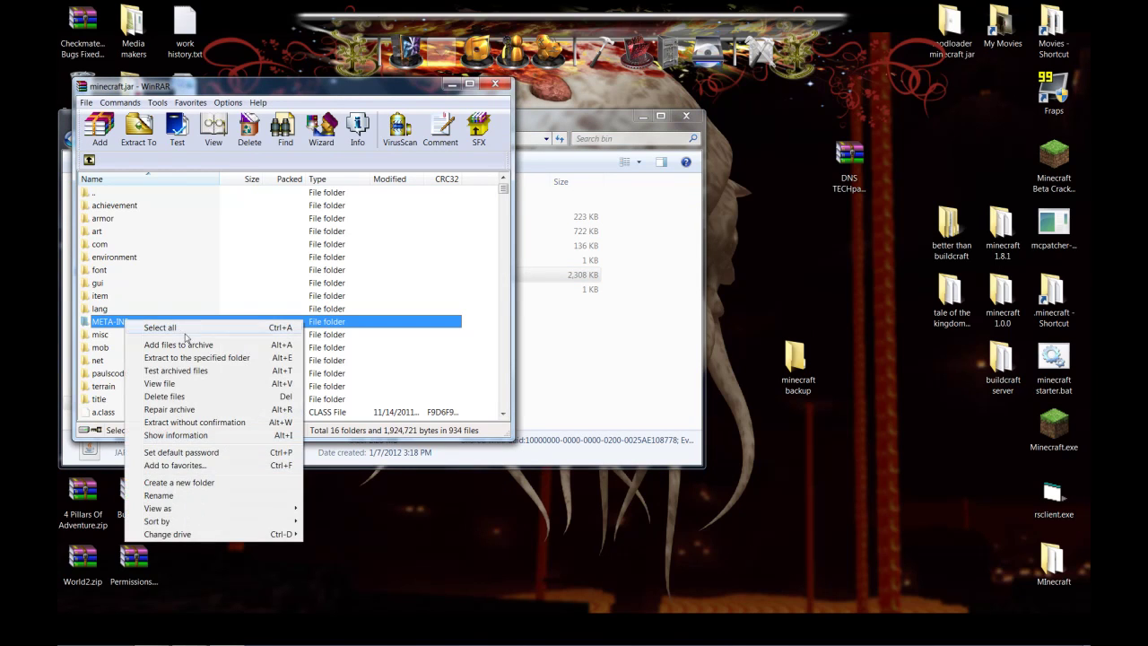
{"action": "left_click", "coordinate": [199, 396]}
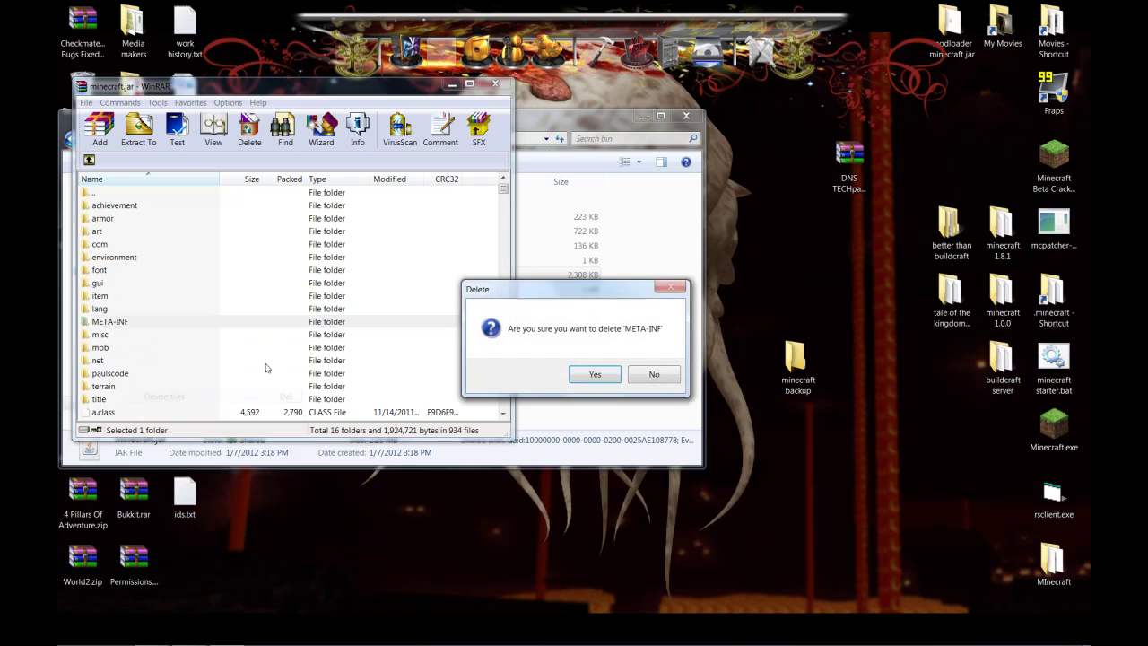
{"action": "left_click", "coordinate": [581, 375]}
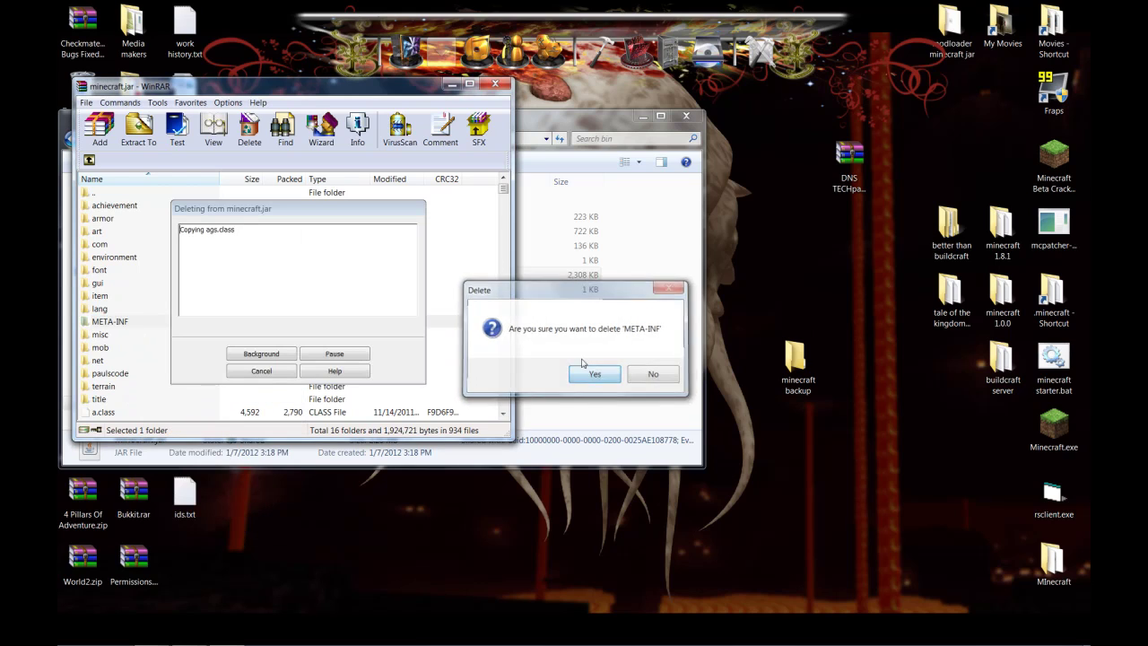
Step: Open DNS TECHpack v1.0.rar from the desktop and open "add to Minecrat.jar.rar" inside its DNS TECHpack v1.0 folder
{"action": "left_click", "coordinate": [849, 160]}
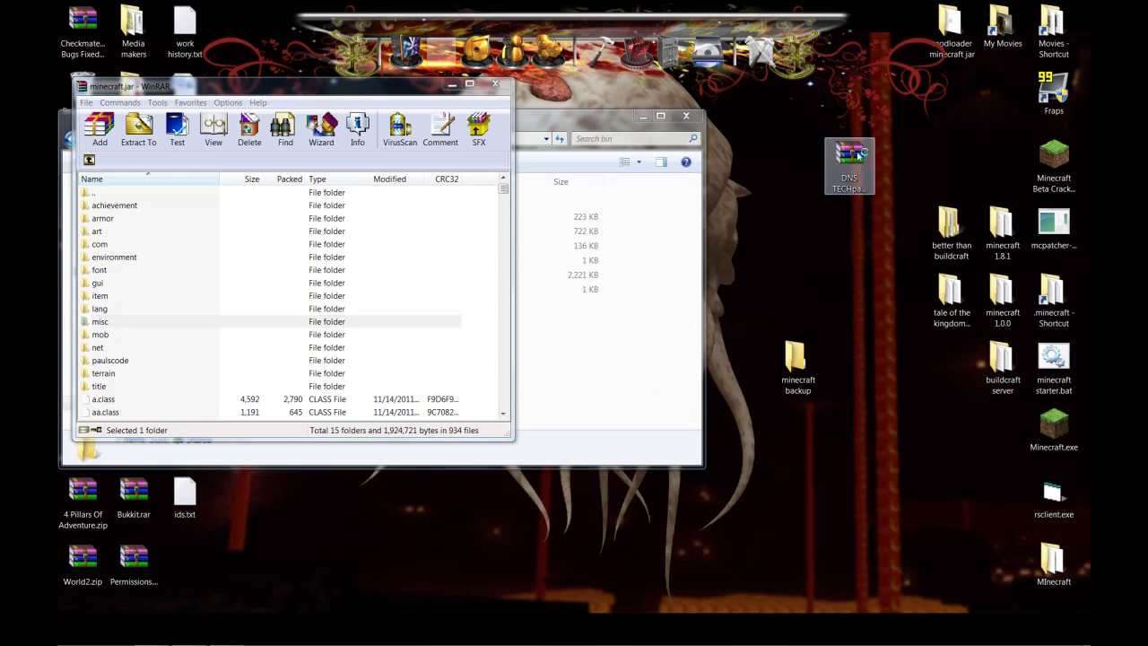
{"action": "double_click", "coordinate": [852, 157]}
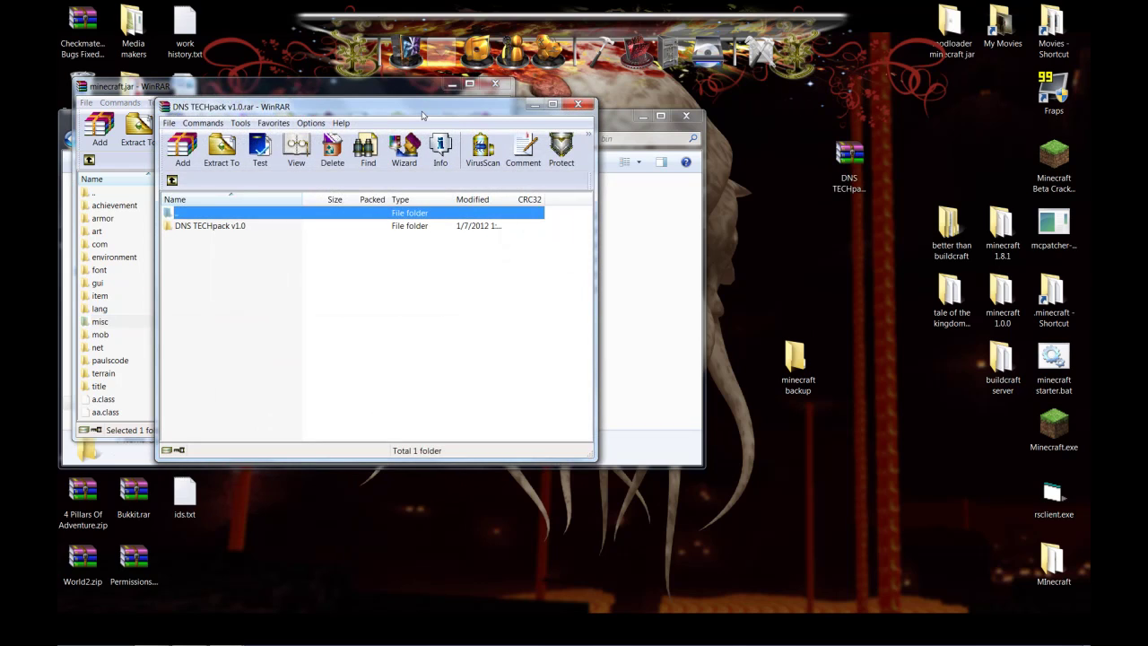
{"action": "left_click_drag", "start_coordinate": [423, 109], "coordinate": [712, 86]}
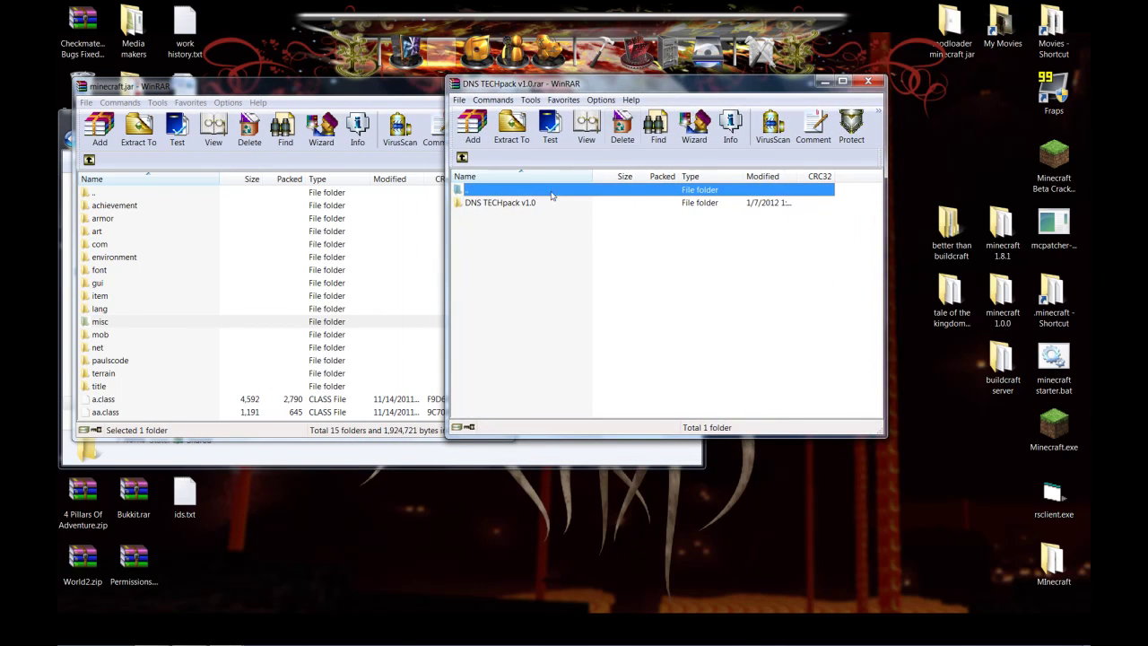
{"action": "double_click", "coordinate": [520, 205]}
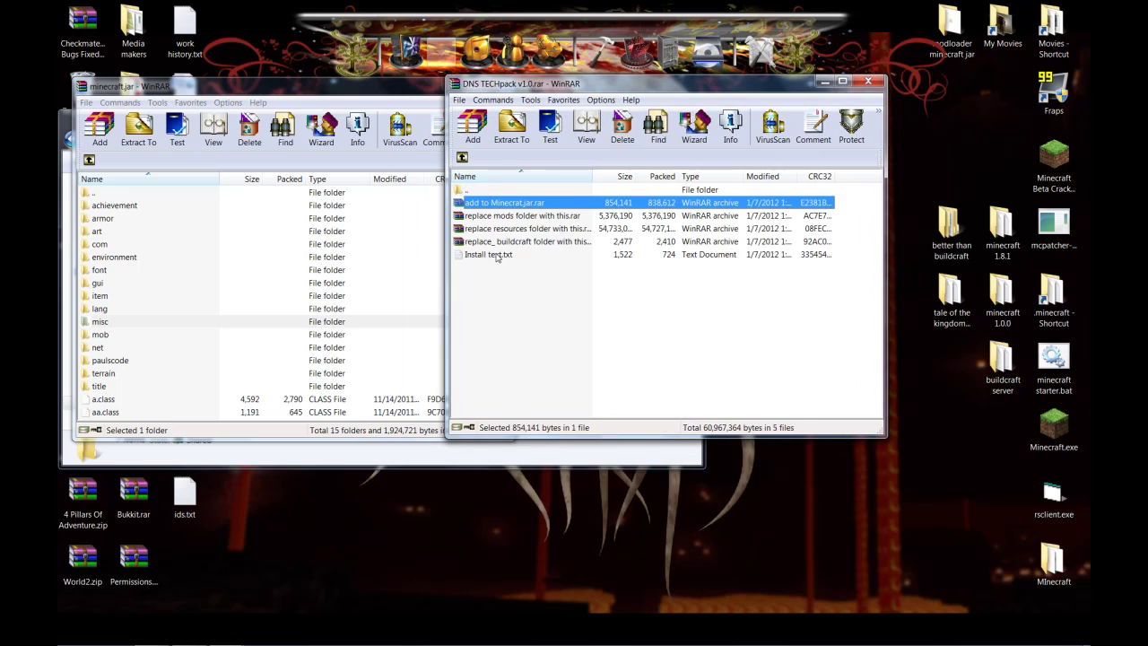
{"action": "double_click", "coordinate": [508, 204]}
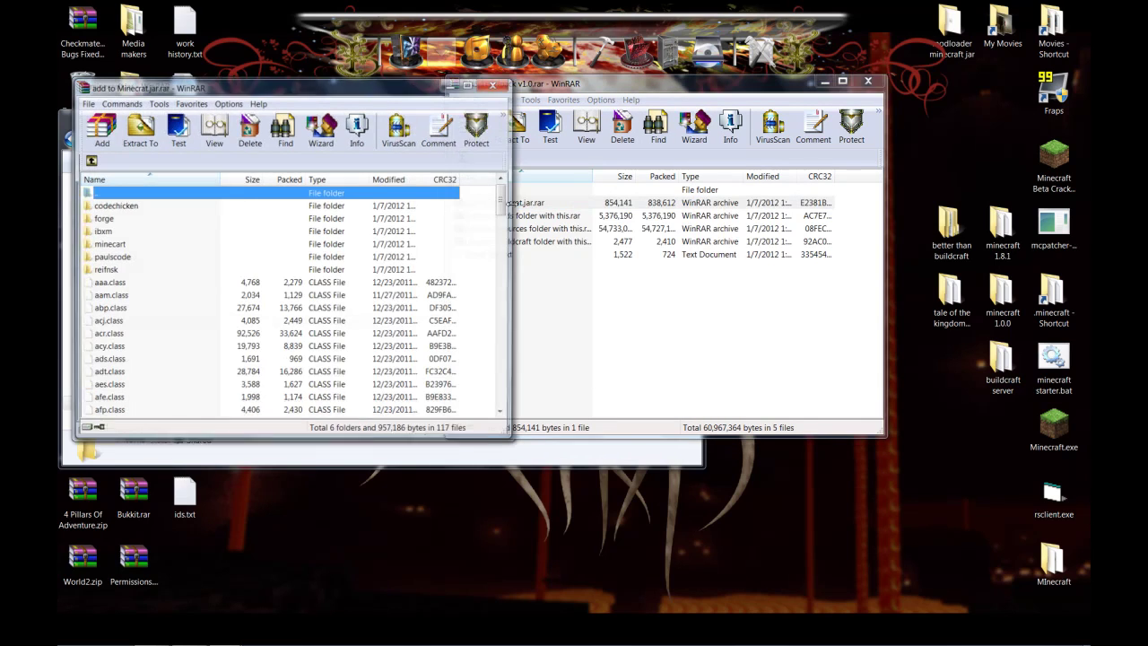
Step: Add all folders and files from "add to Minecrat.jar.rar" to minecraft.jar, and close both archives
{"action": "left_click_drag", "start_coordinate": [467, 208], "coordinate": [303, 488]}
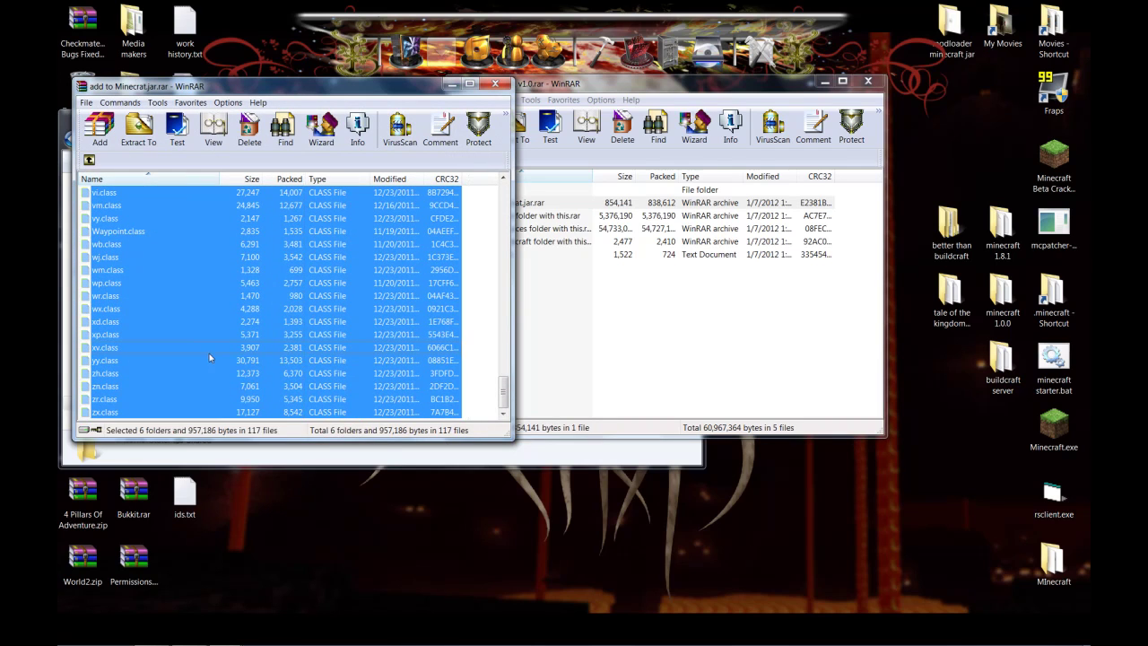
{"action": "right_click", "coordinate": [210, 354]}
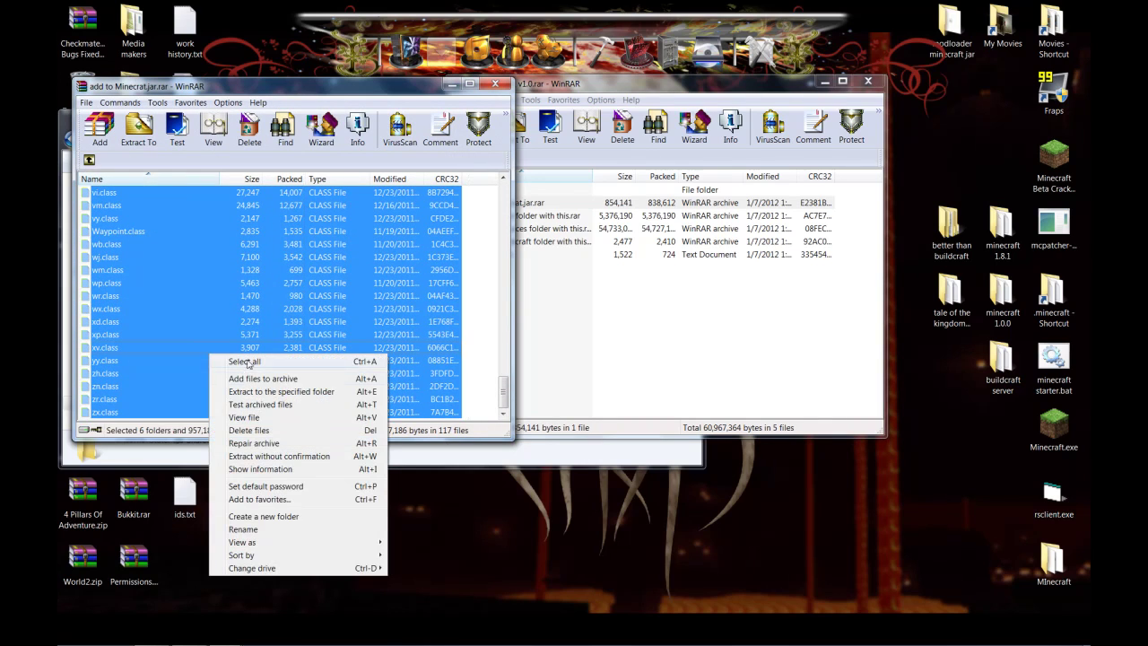
{"action": "left_click", "coordinate": [282, 87]}
{"action": "left_click_drag", "start_coordinate": [282, 87], "coordinate": [514, 91]}
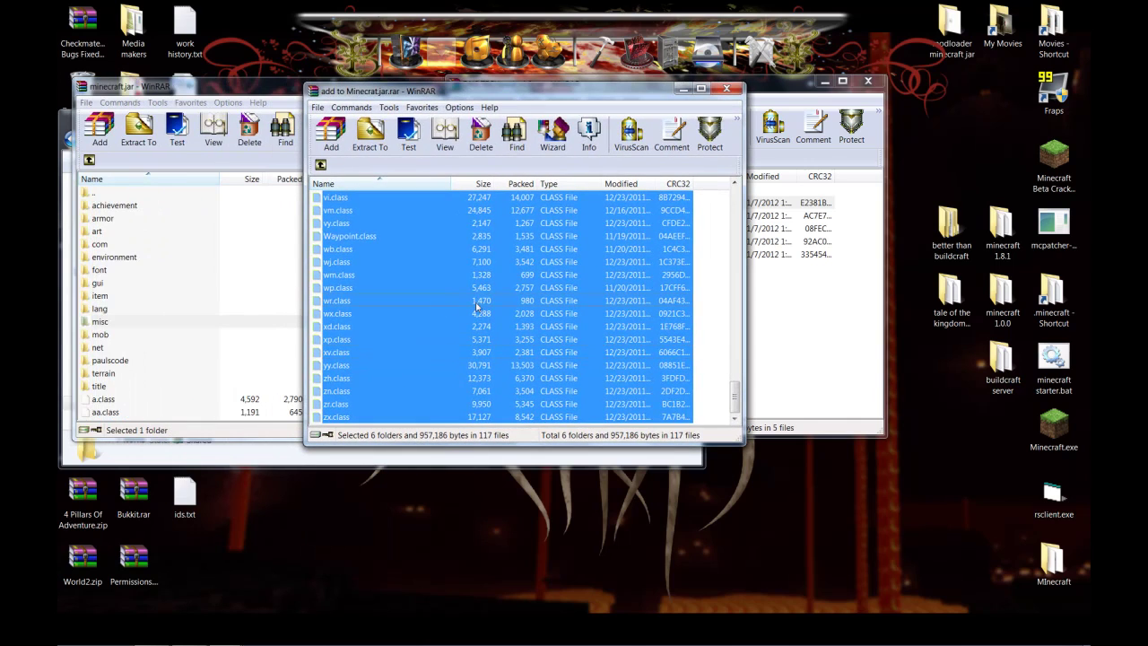
{"action": "left_click_drag", "start_coordinate": [478, 303], "coordinate": [288, 343]}
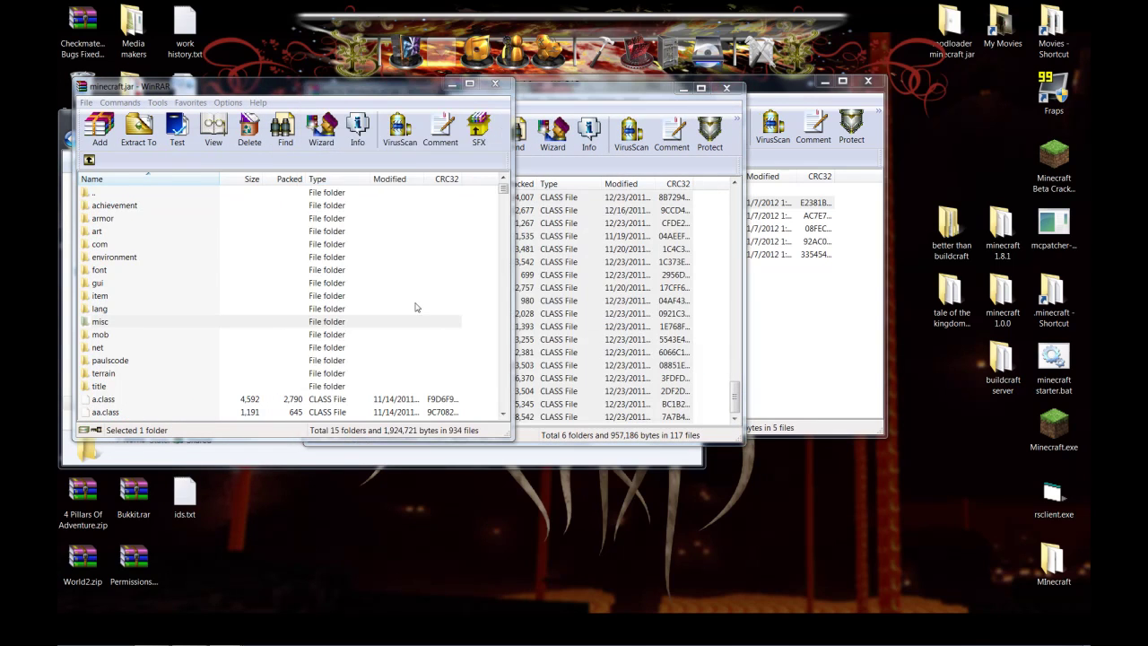
{"action": "left_click", "coordinate": [280, 369]}
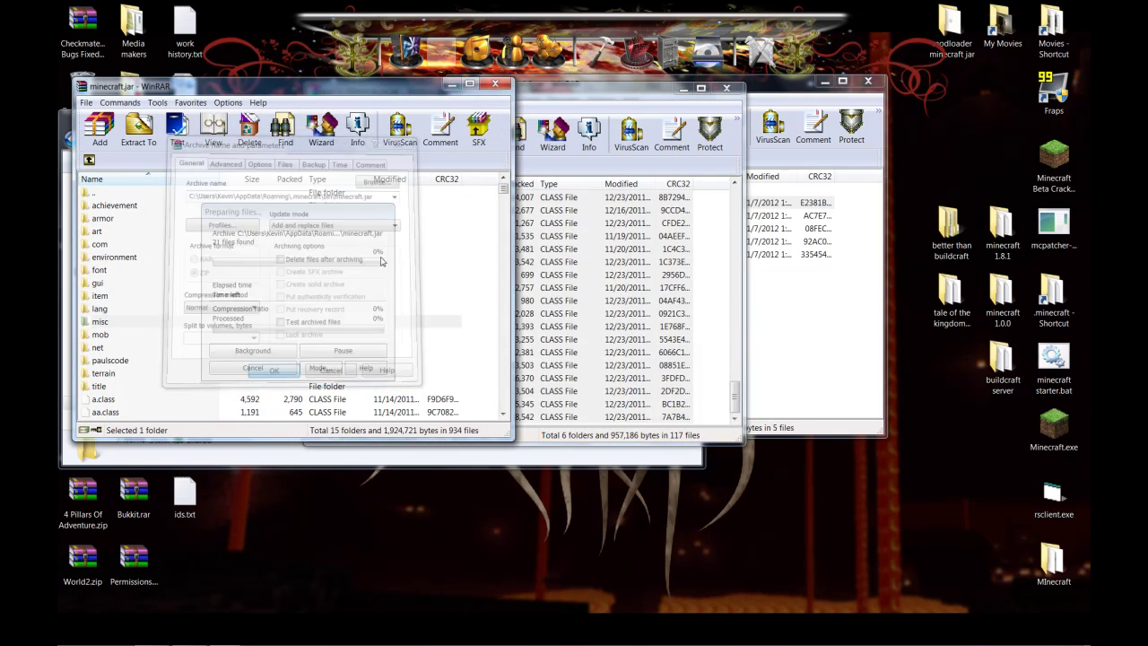
{"action": "left_click", "coordinate": [498, 85]}
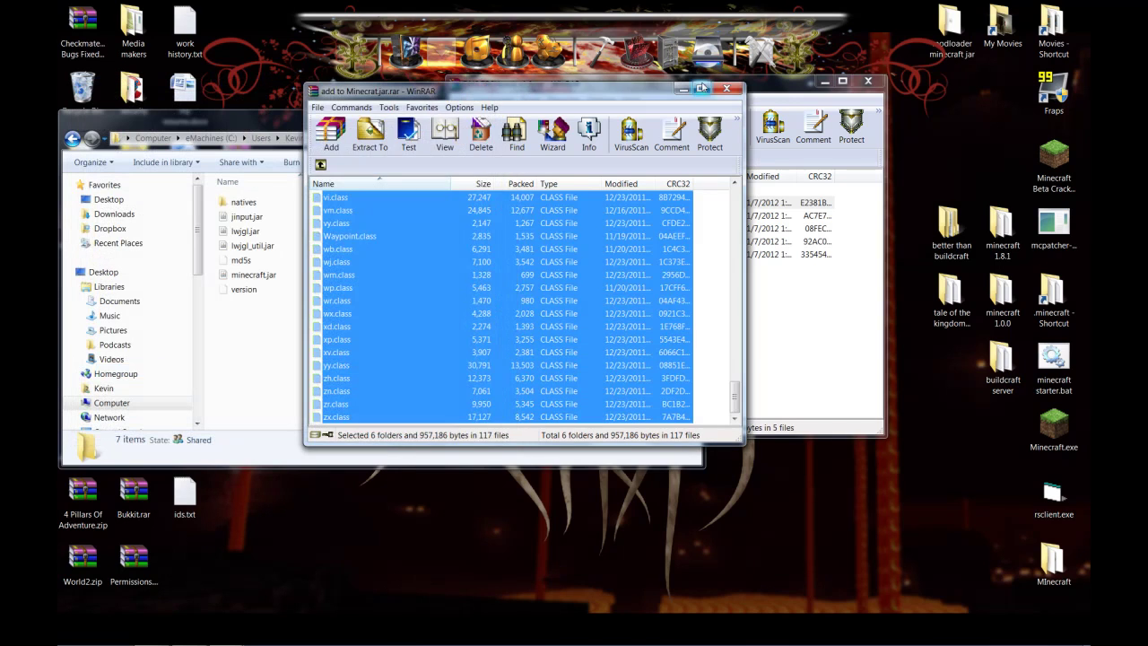
{"action": "left_click", "coordinate": [726, 87]}
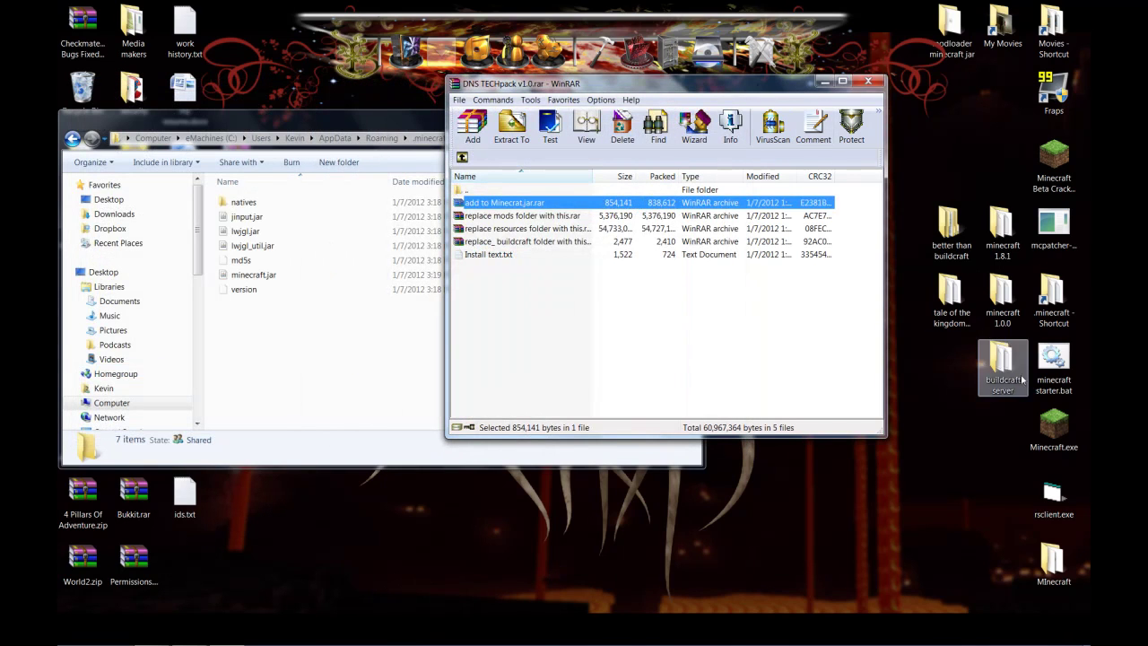
Step: Launch Minecraft.exe, return the open folder to .minecraft, and log in to load the main menu before closing the game
{"action": "left_click", "coordinate": [1053, 428]}
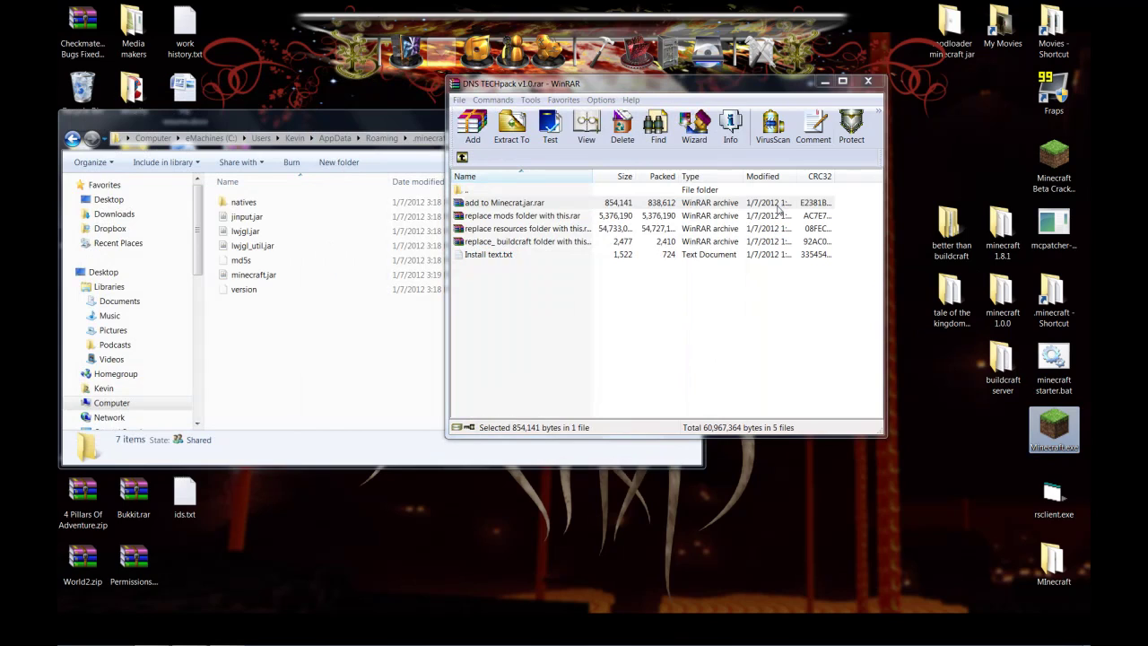
{"action": "left_click", "coordinate": [412, 144]}
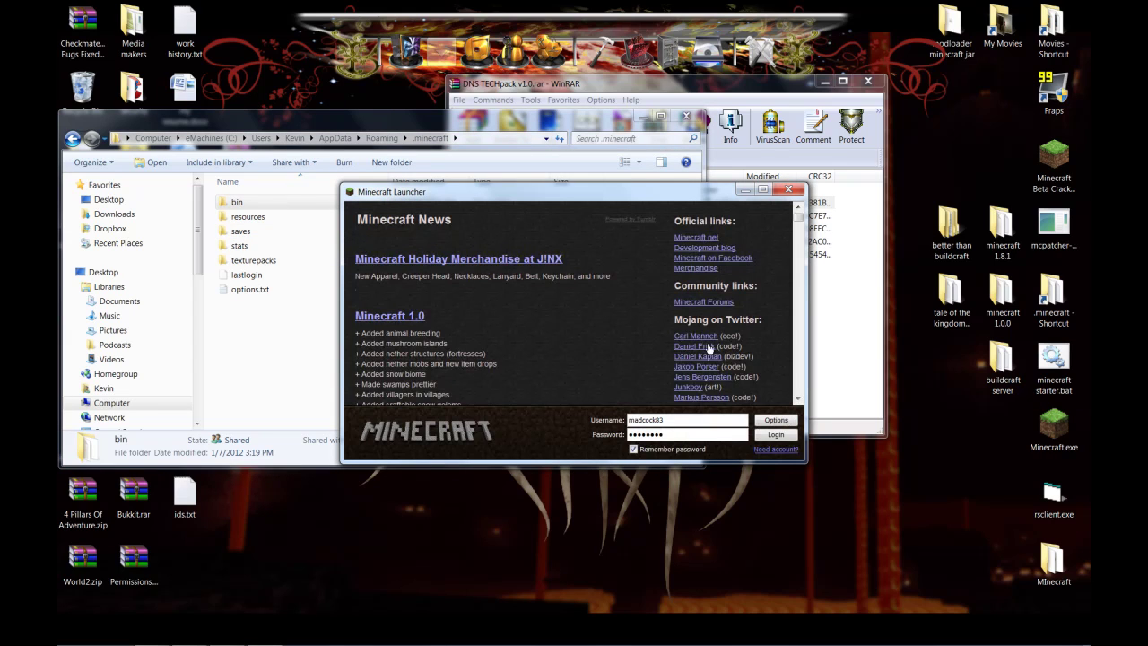
{"action": "left_click", "coordinate": [773, 434]}
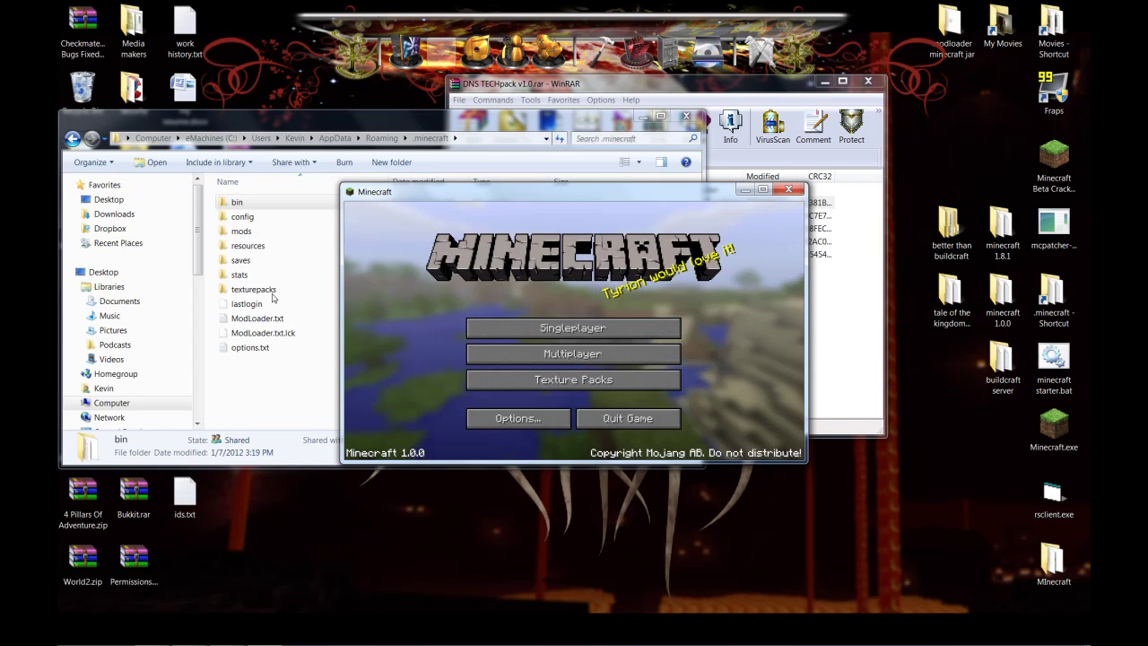
{"action": "left_click", "coordinate": [787, 190]}
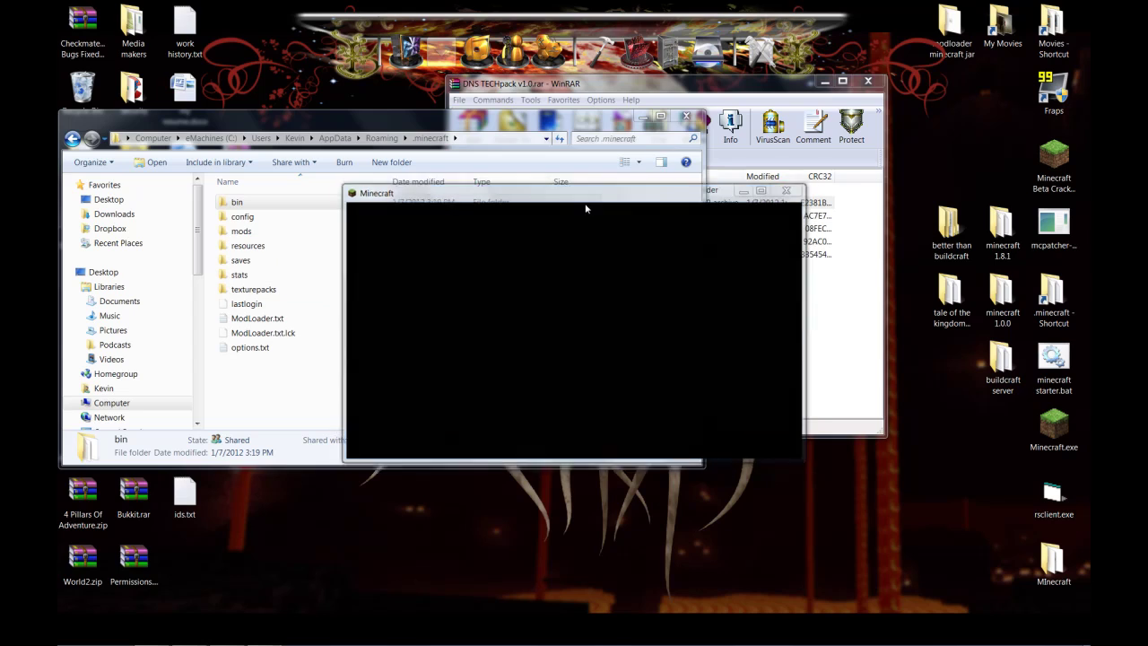
Step: Merge the mods folder from "replace mods folder with this.rar" into .minecraft, check its contents and close that archive
{"action": "left_click", "coordinate": [805, 320]}
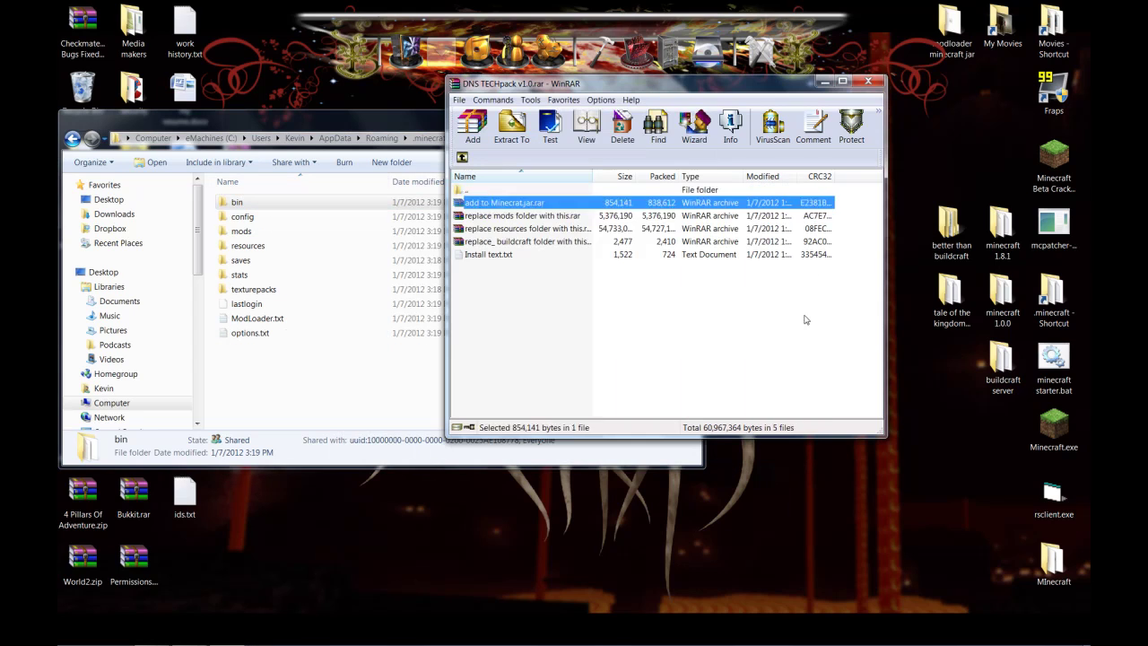
{"action": "double_click", "coordinate": [539, 217]}
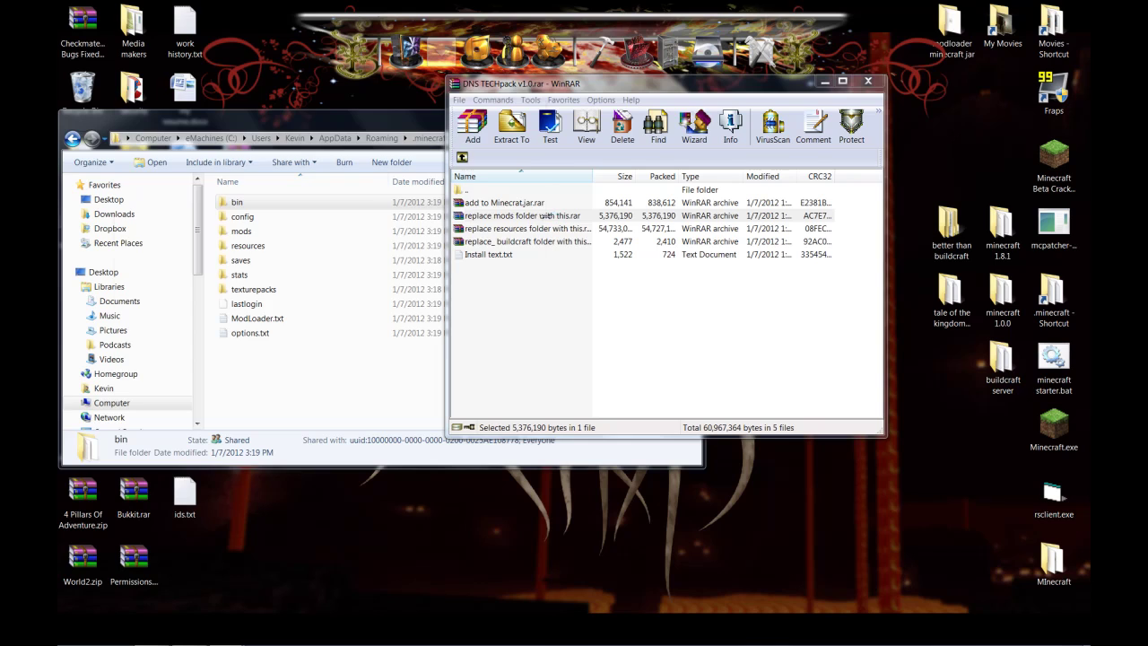
{"action": "left_click_drag", "start_coordinate": [290, 59], "coordinate": [595, 85]}
{"action": "left_click", "coordinate": [443, 204]}
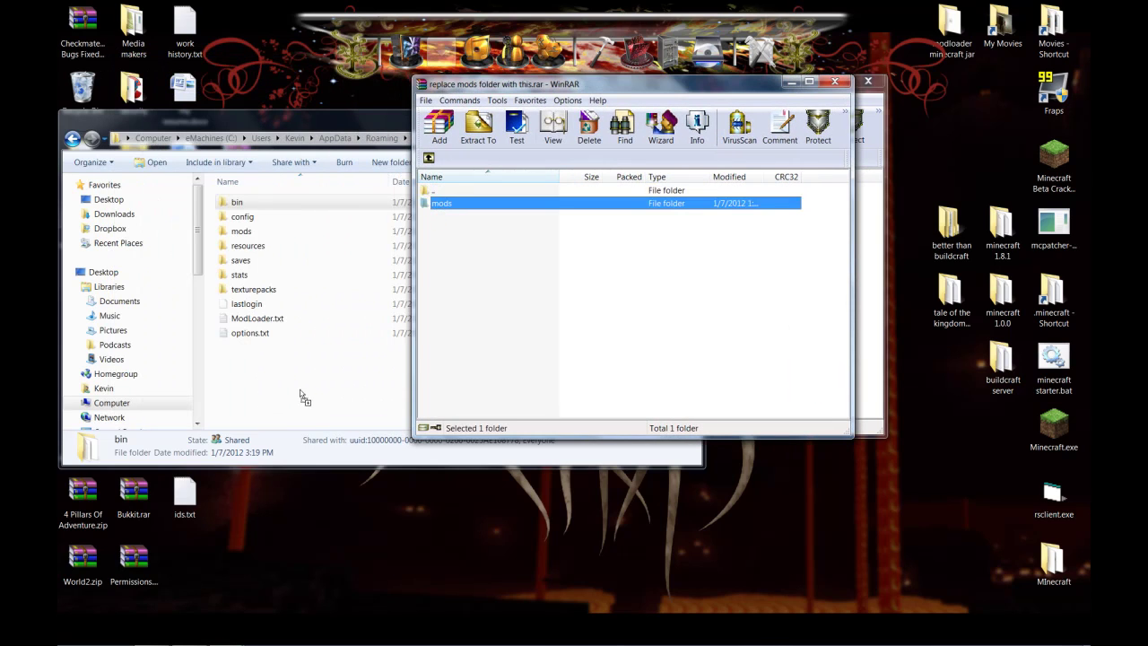
{"action": "left_click", "coordinate": [391, 333]}
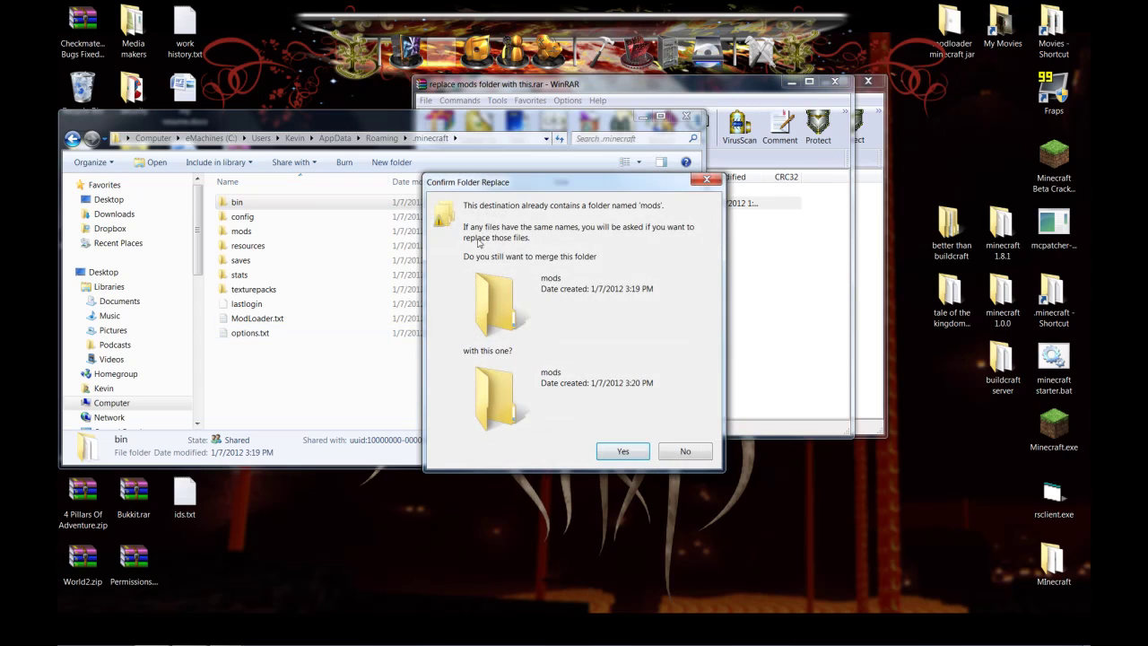
{"action": "left_click", "coordinate": [609, 452]}
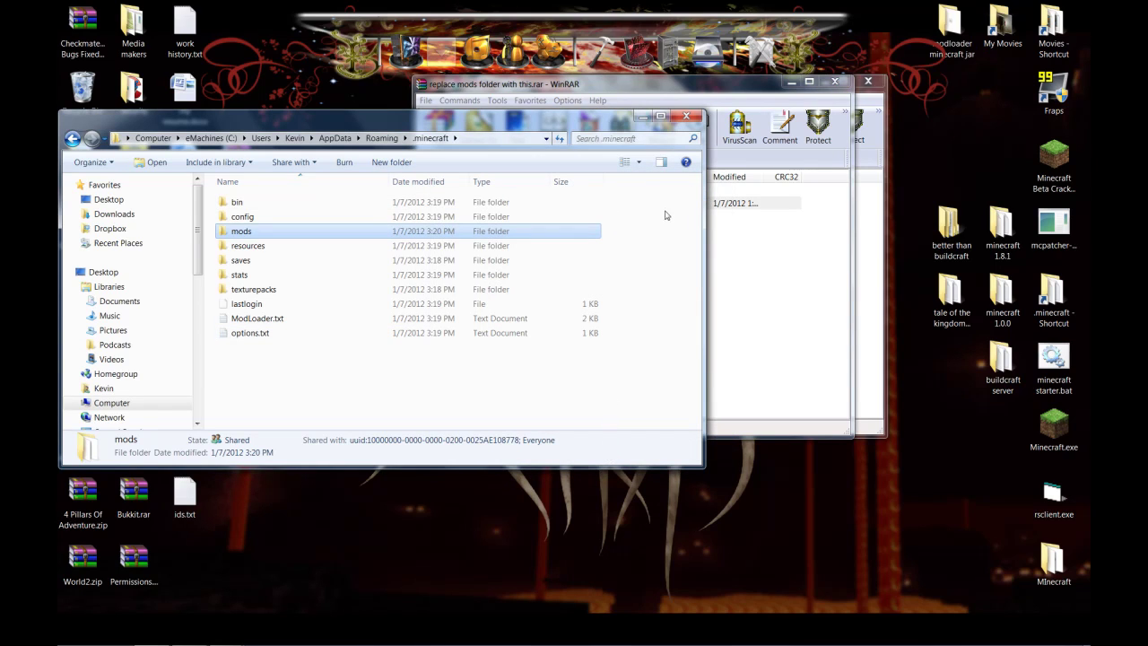
{"action": "double_click", "coordinate": [231, 235]}
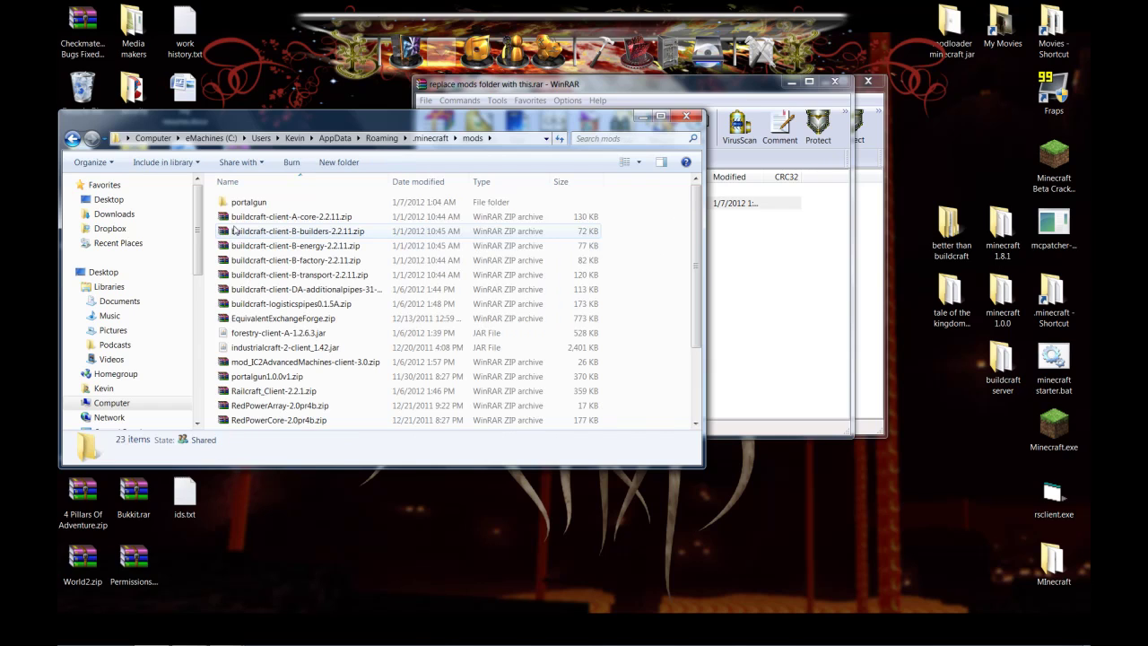
{"action": "left_click", "coordinate": [72, 139]}
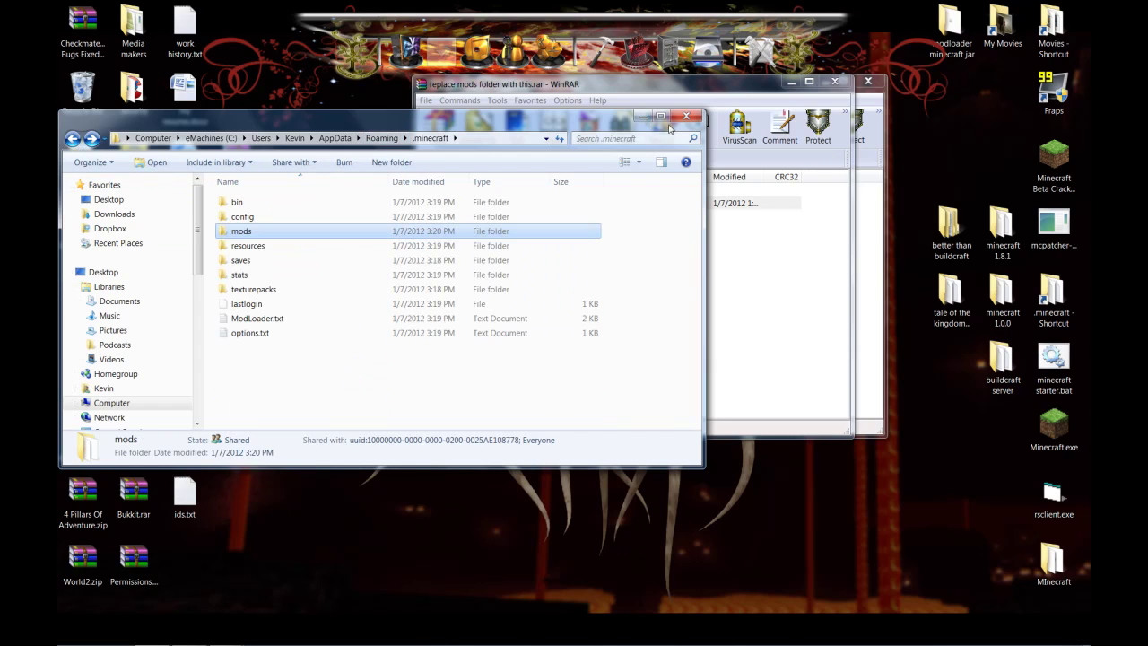
{"action": "left_click", "coordinate": [842, 88]}
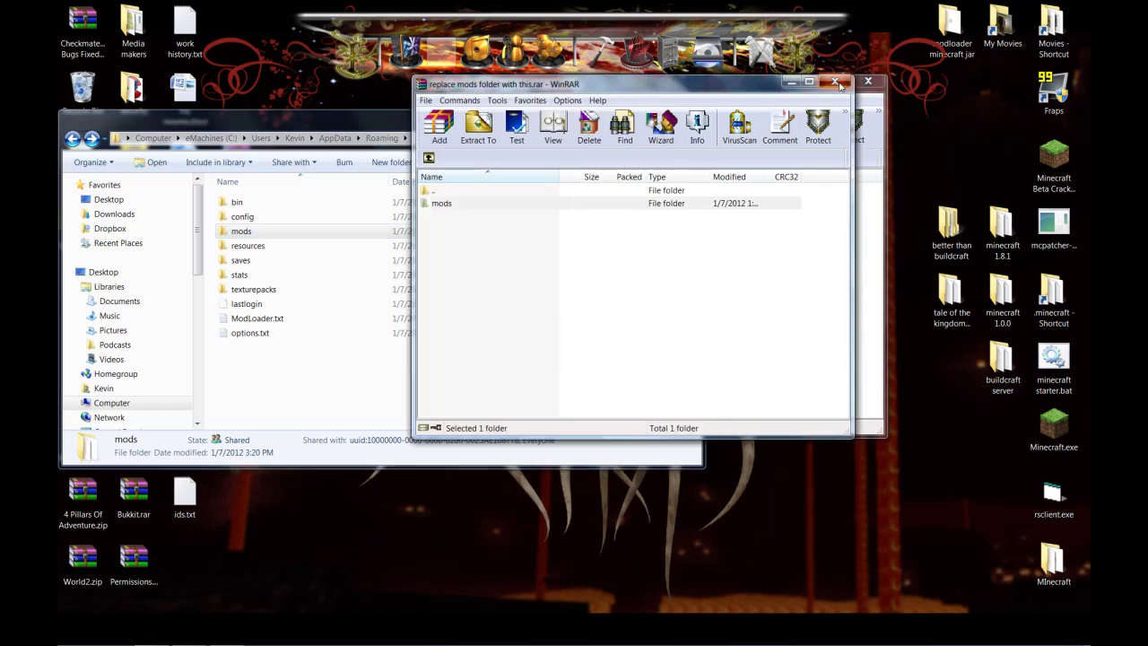
{"action": "left_click", "coordinate": [834, 82]}
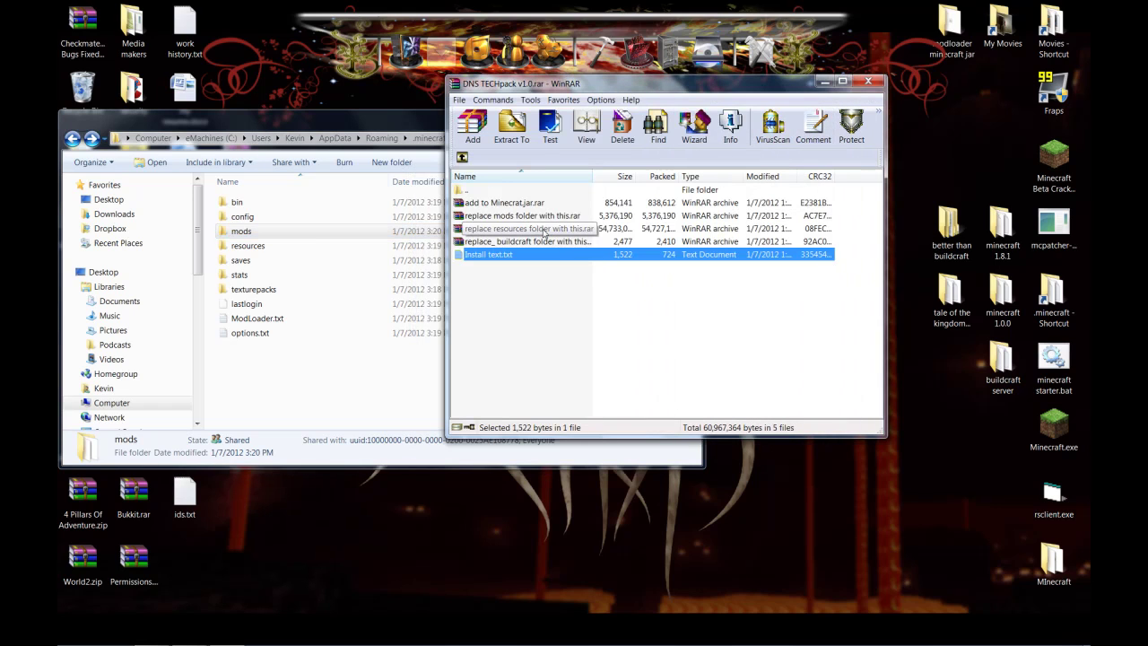
Step: Merge the resources folder from "replace resources folder with this.rar" into .minecraft, replacing all conflicting folders and files, and close that archive
{"action": "double_click", "coordinate": [544, 231]}
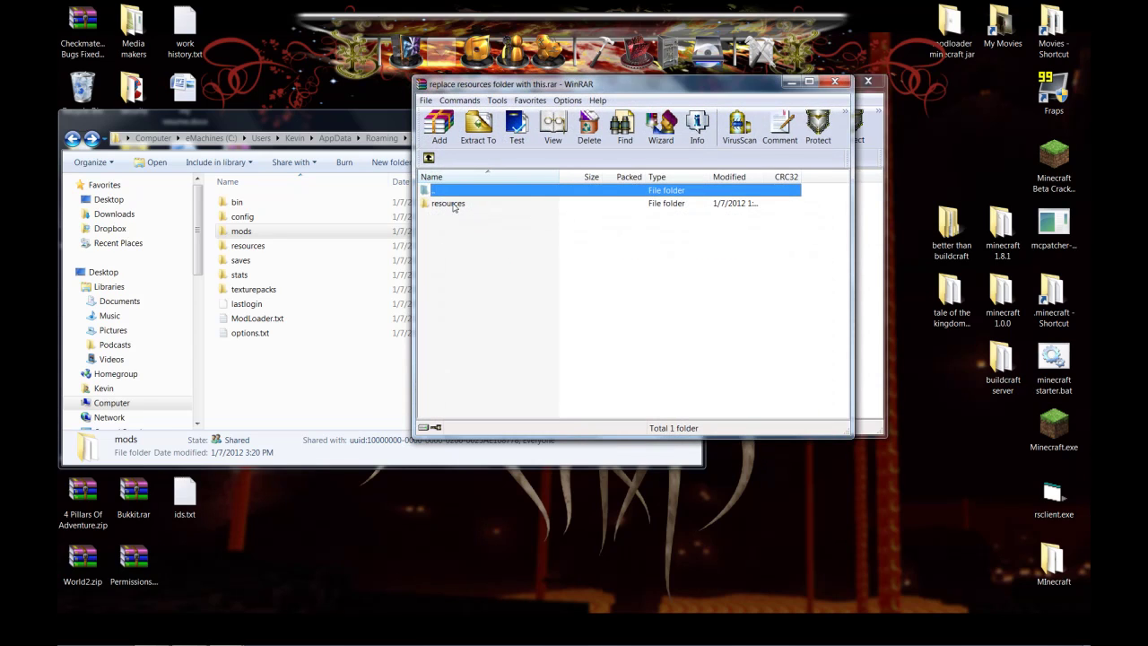
{"action": "left_click_drag", "start_coordinate": [455, 207], "coordinate": [328, 396]}
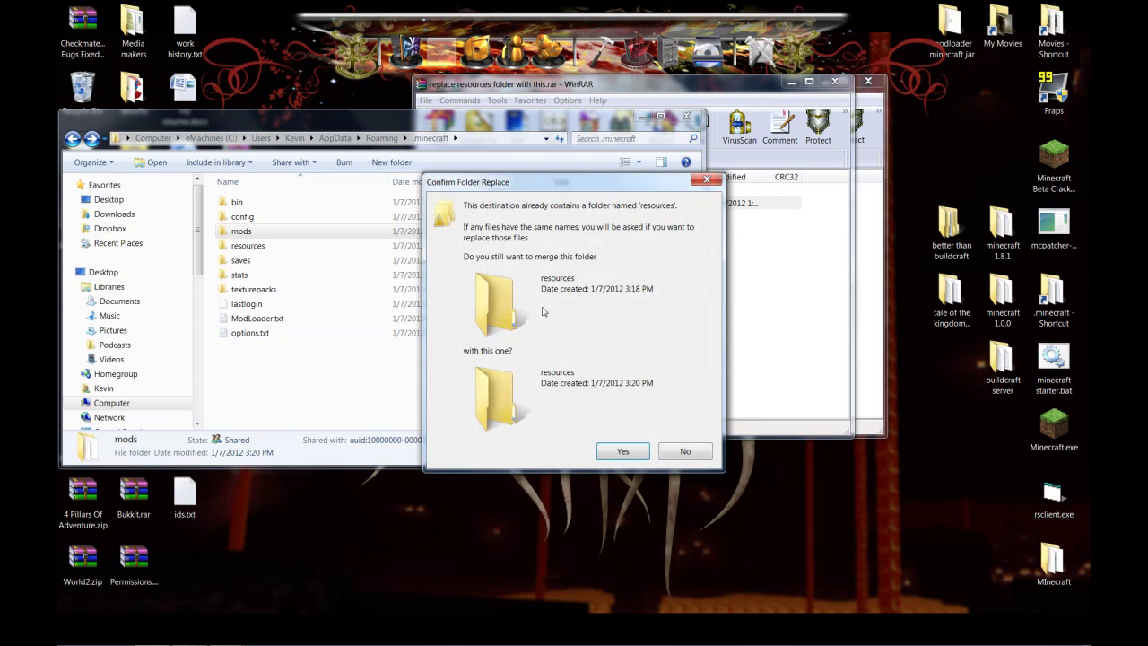
{"action": "left_click", "coordinate": [614, 454]}
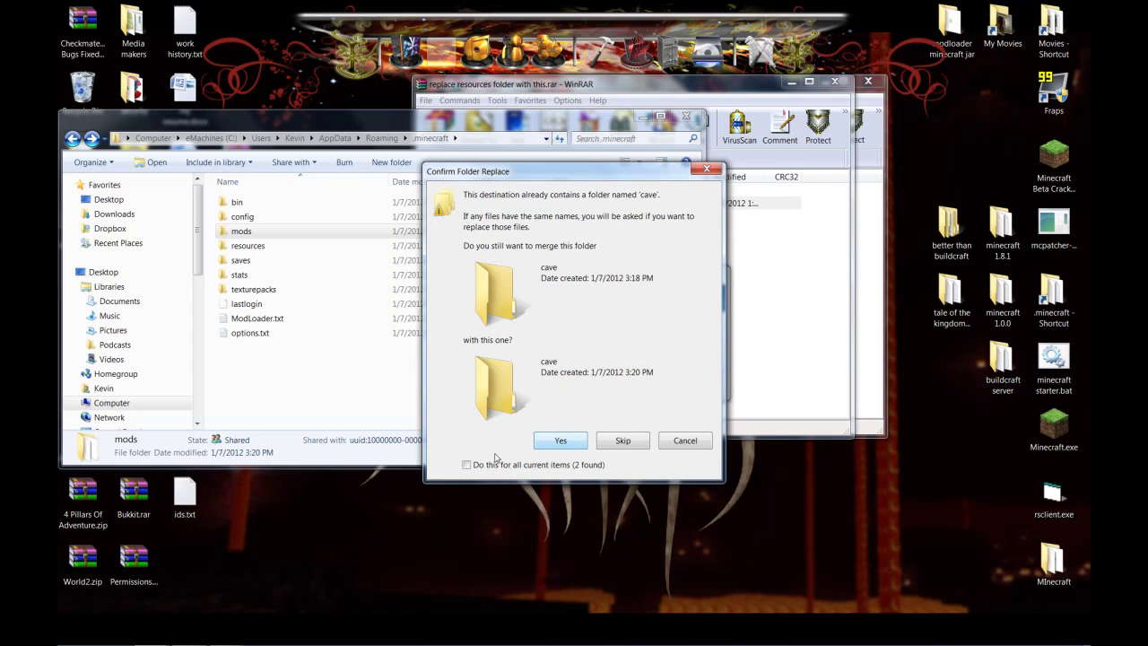
{"action": "left_click", "coordinate": [466, 465]}
{"action": "left_click", "coordinate": [553, 446]}
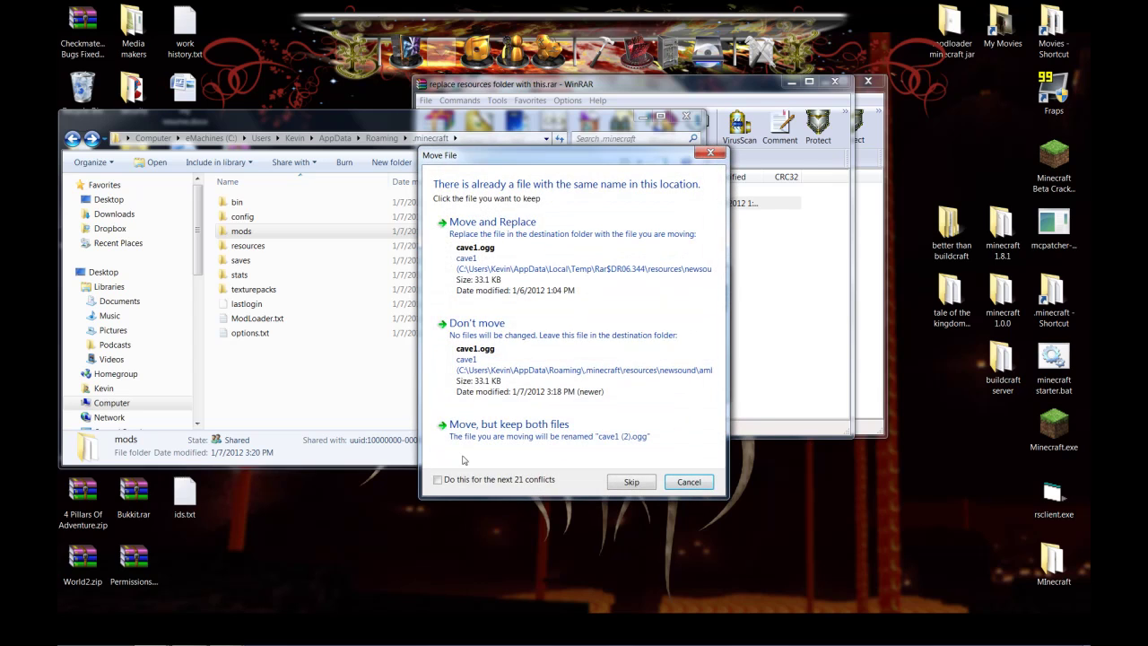
{"action": "left_click", "coordinate": [437, 480]}
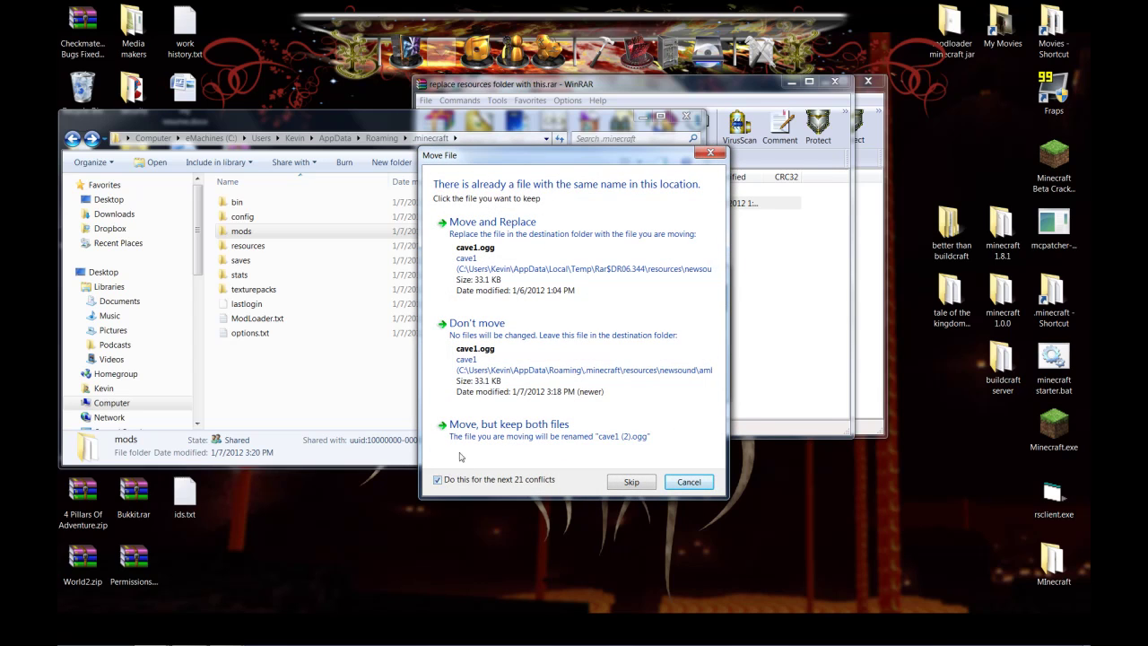
{"action": "left_click", "coordinate": [507, 258]}
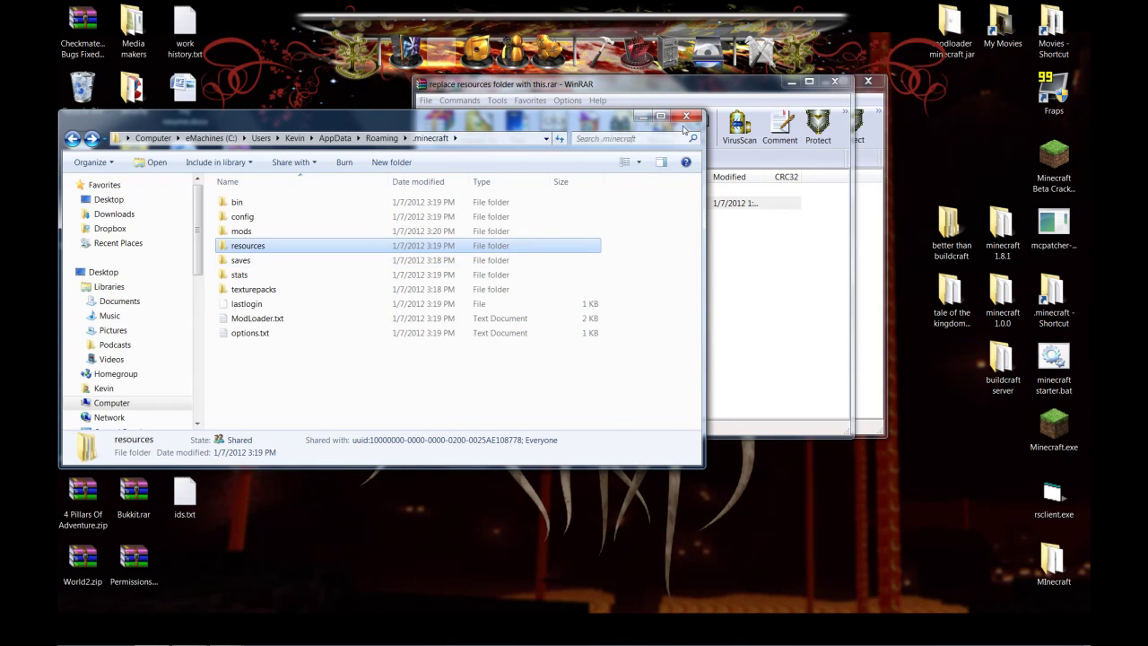
{"action": "left_click", "coordinate": [834, 82]}
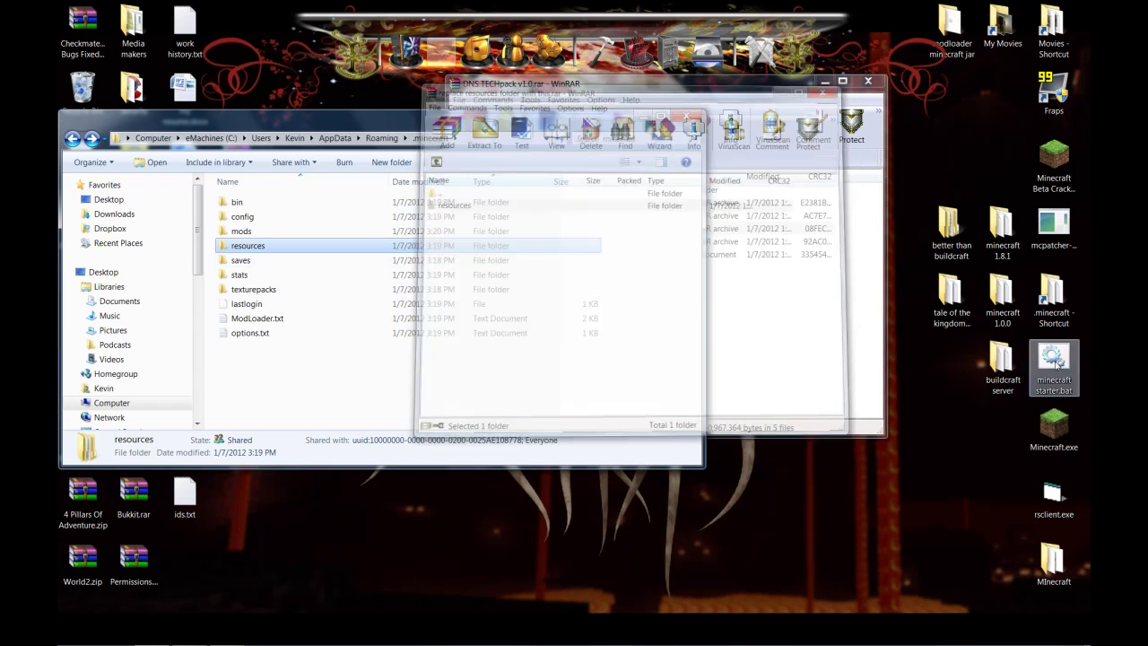
Step: Launch Minecraft.exe and log in with the remembered account so the mods generate their folders, and close the game
{"action": "left_click", "coordinate": [1054, 429]}
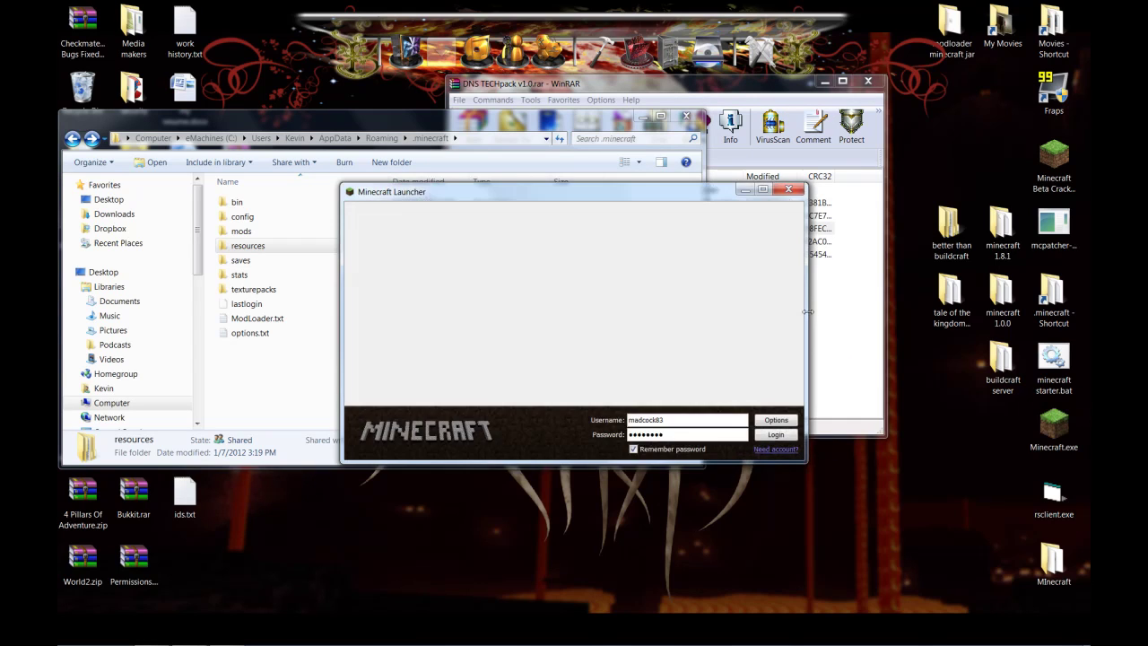
{"action": "left_click", "coordinate": [769, 435]}
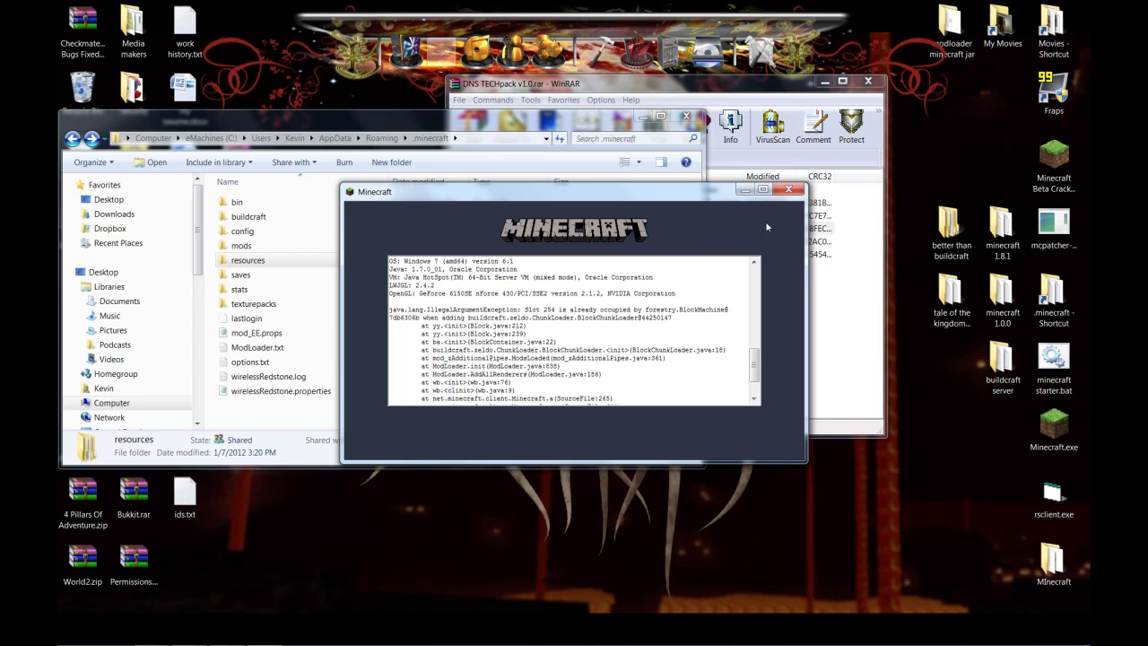
{"action": "left_click", "coordinate": [788, 189]}
{"action": "left_click", "coordinate": [758, 289]}
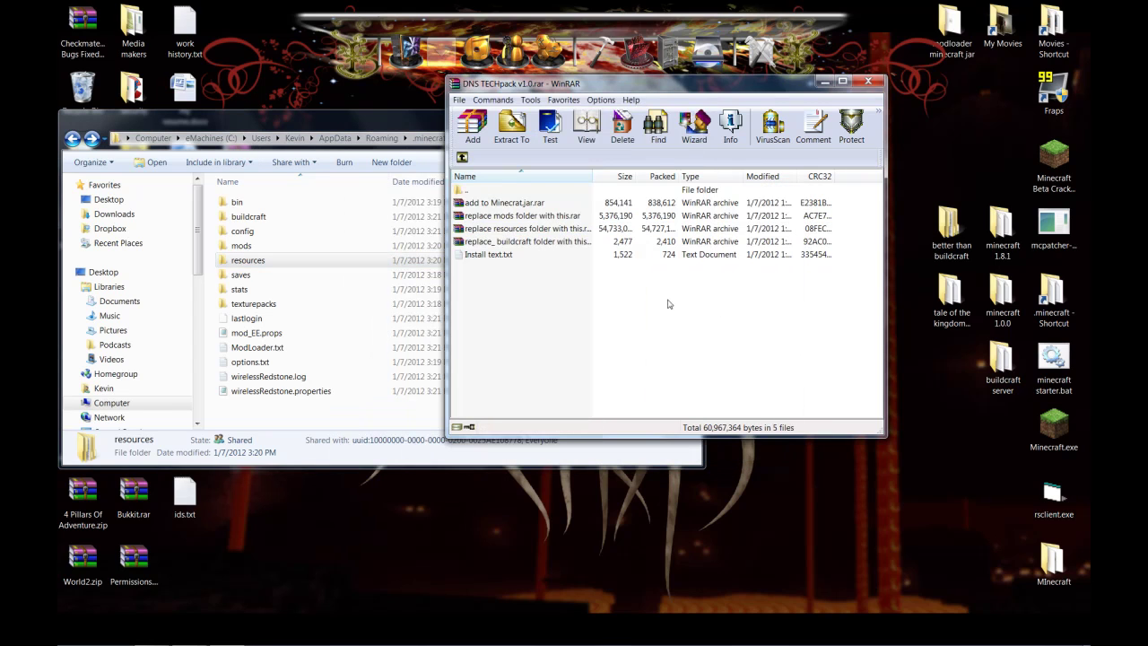
Step: Merge the buildcraft folder from "replace_ buildcraft folder with this.rar" into .minecraft, replacing all conflicting folders and files
{"action": "left_click", "coordinate": [527, 240]}
{"action": "double_click", "coordinate": [534, 239]}
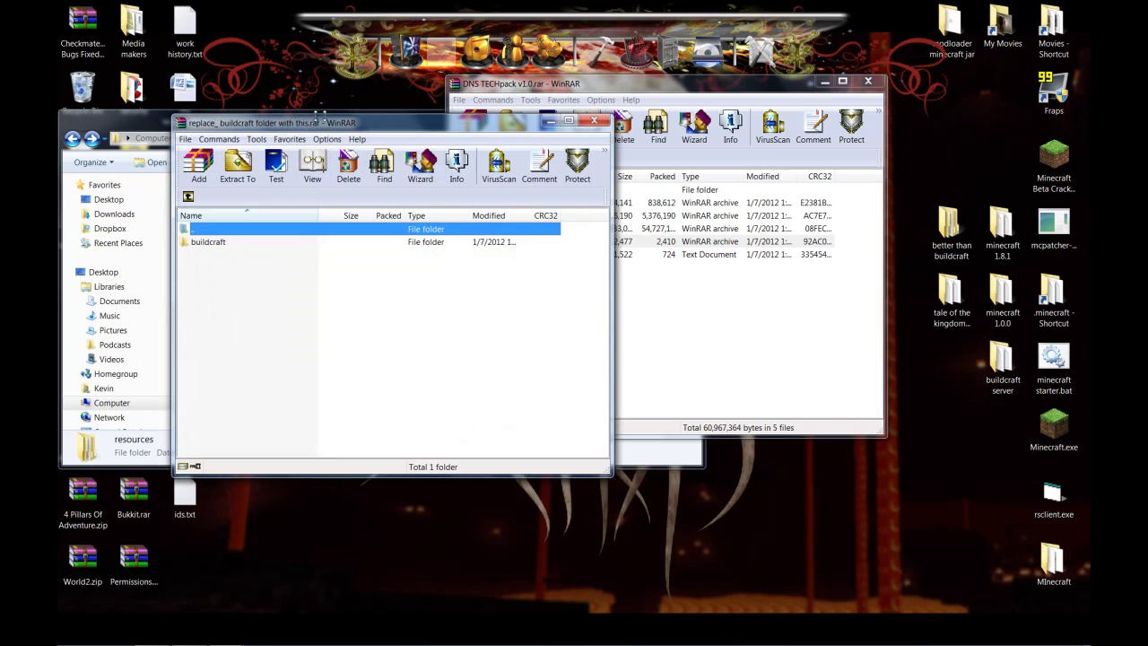
{"action": "left_click_drag", "start_coordinate": [329, 123], "coordinate": [439, 122]}
{"action": "left_click_drag", "start_coordinate": [333, 241], "coordinate": [247, 407]}
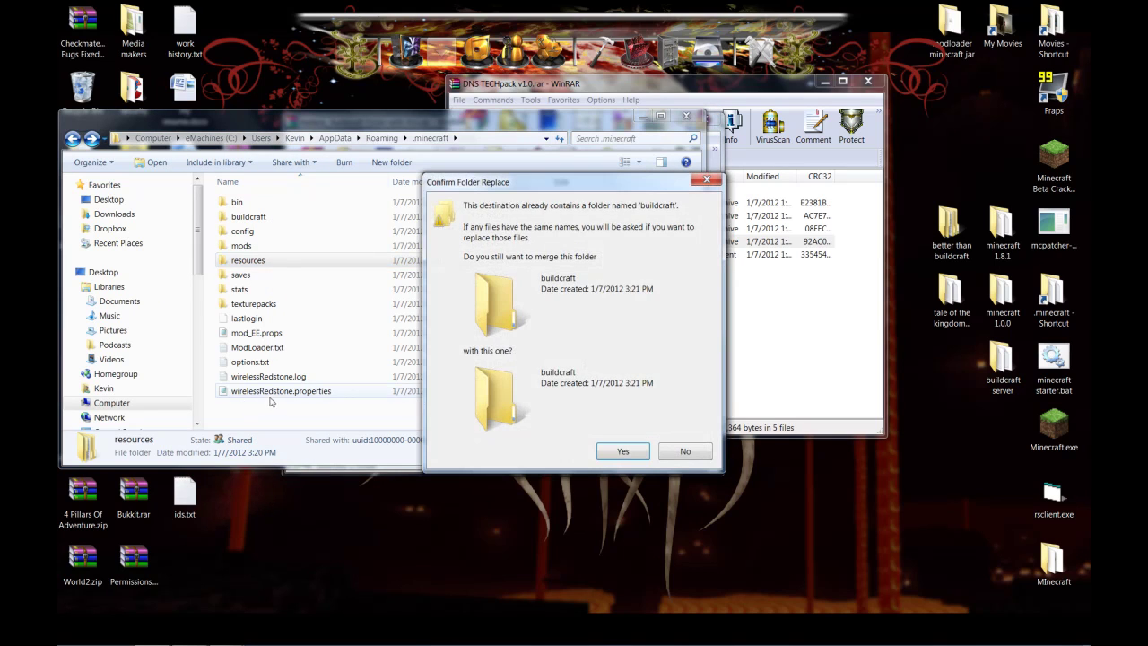
{"action": "left_click", "coordinate": [614, 451]}
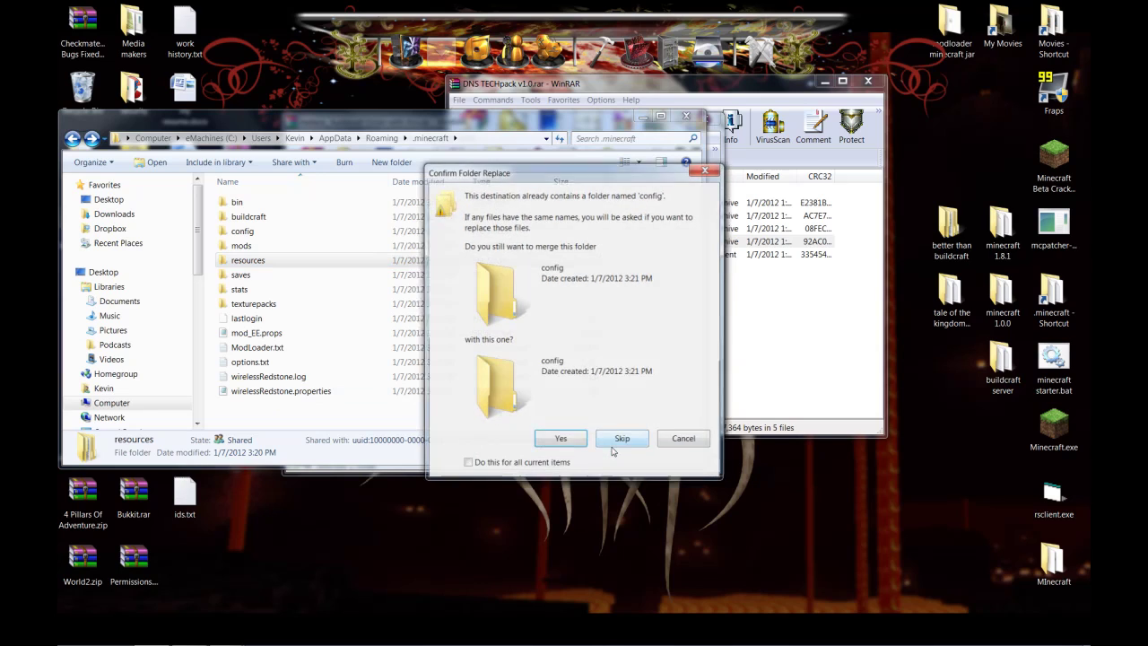
{"action": "left_click", "coordinate": [467, 464]}
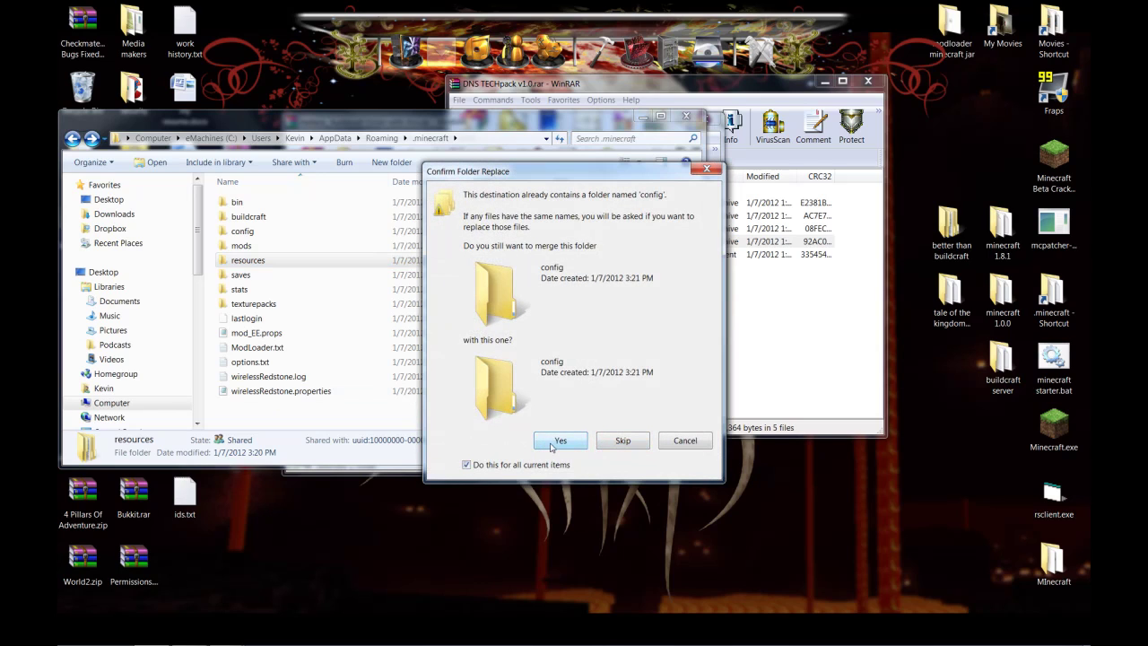
{"action": "left_click", "coordinate": [560, 441]}
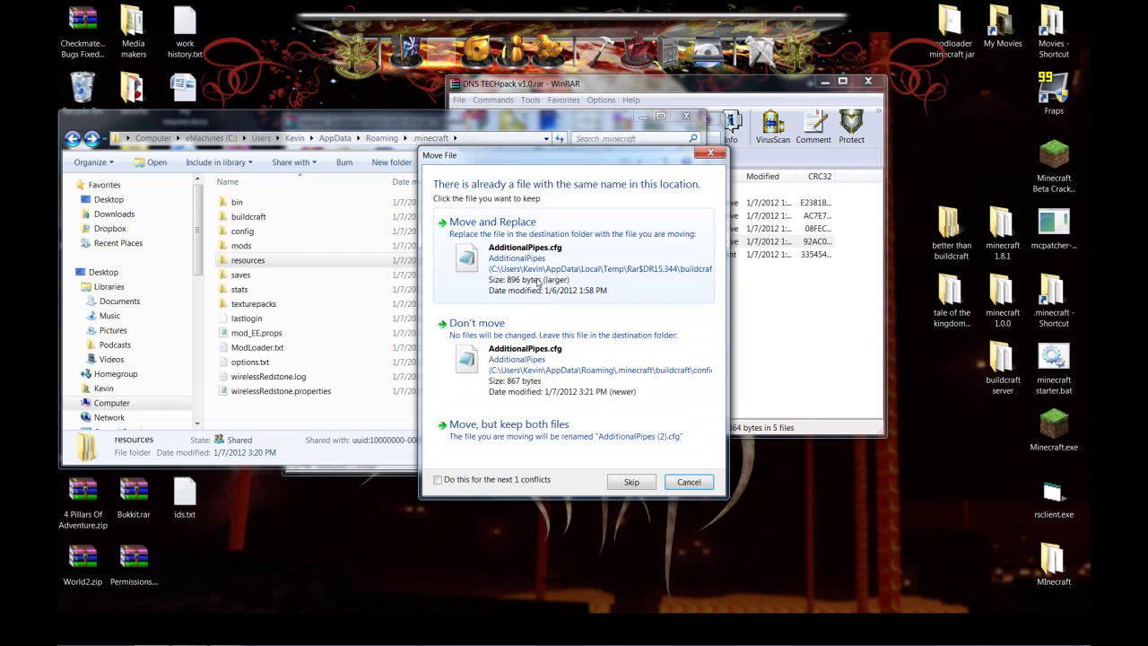
{"action": "left_click", "coordinate": [437, 480]}
{"action": "left_click", "coordinate": [524, 268]}
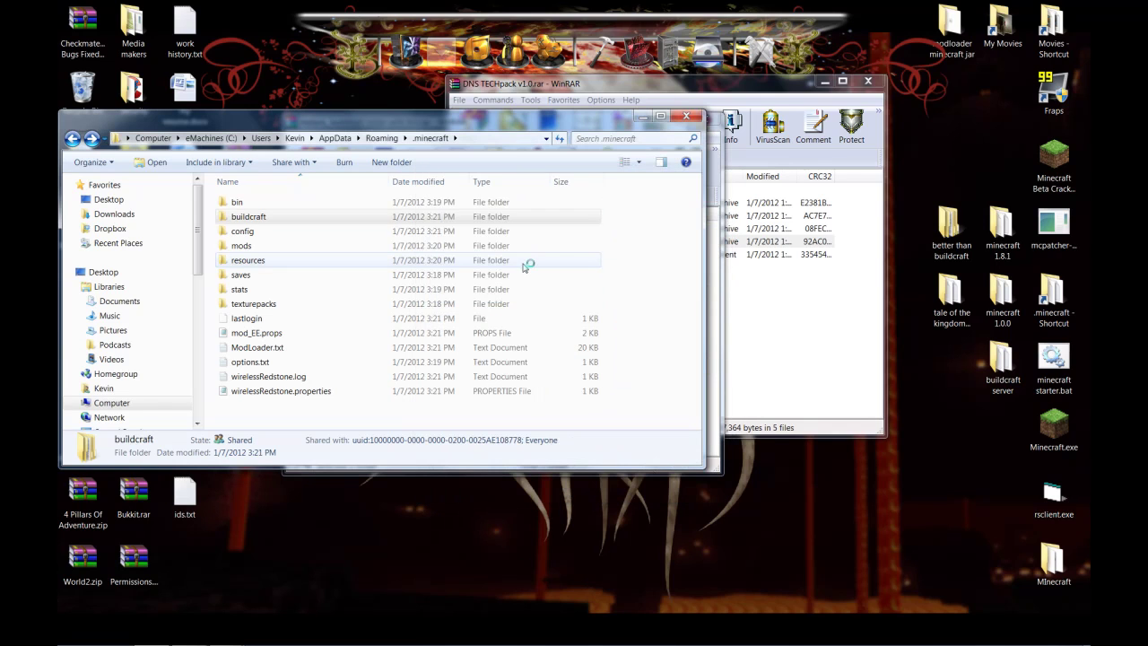
Step: Close the .minecraft folder, the buildcraft archive and DNS TECHpack v1.0.rar
{"action": "left_click", "coordinate": [696, 122]}
{"action": "left_click", "coordinate": [696, 120]}
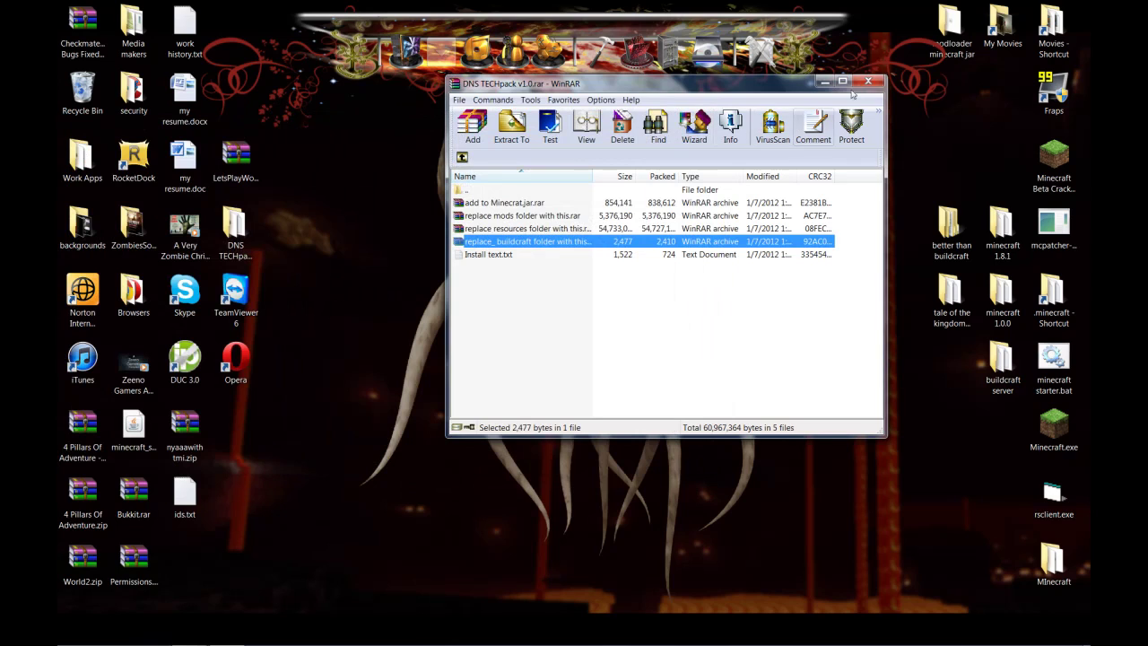
{"action": "left_click", "coordinate": [868, 84]}
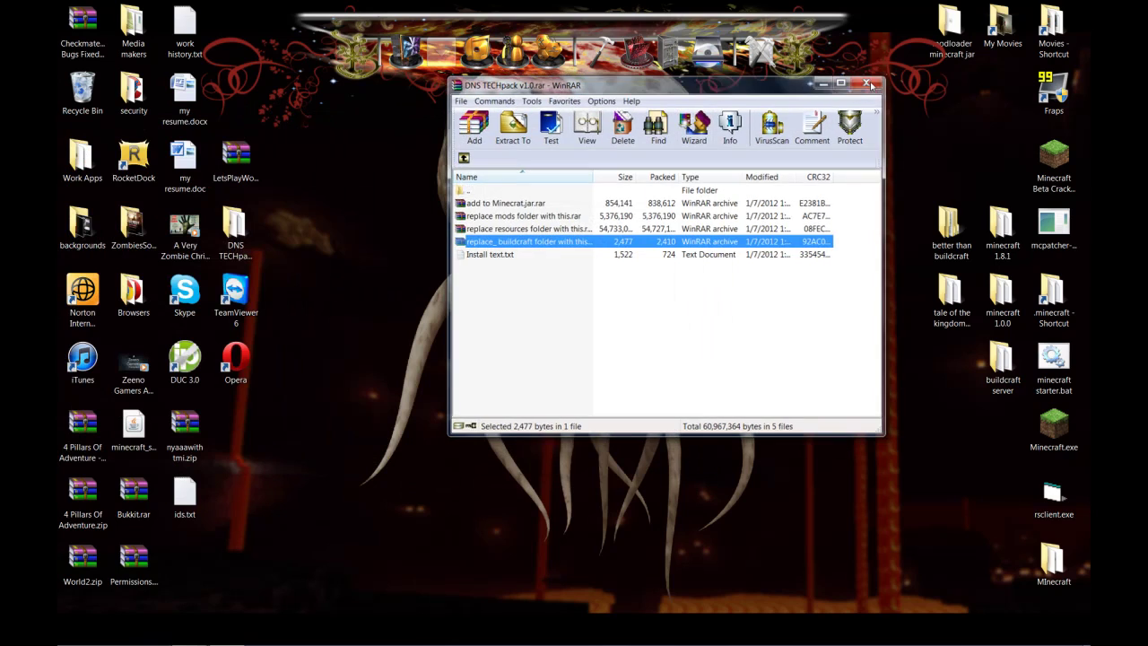